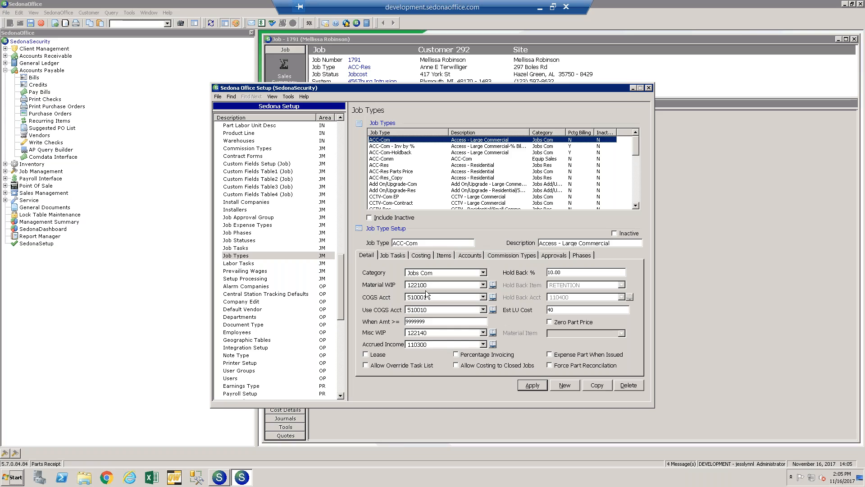
Examine the COGS, Misc WIP and Accrued Income accounts in the ACC-Com job type's detail settings.
left_click(439, 300)
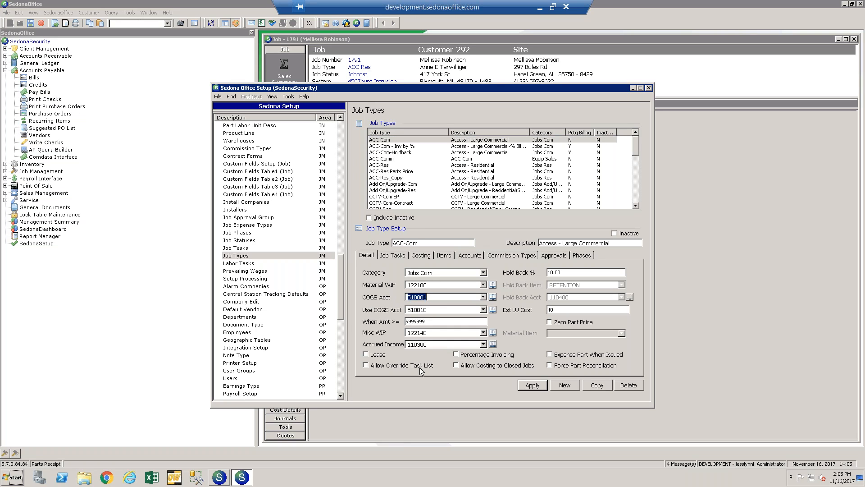
left_click(447, 331)
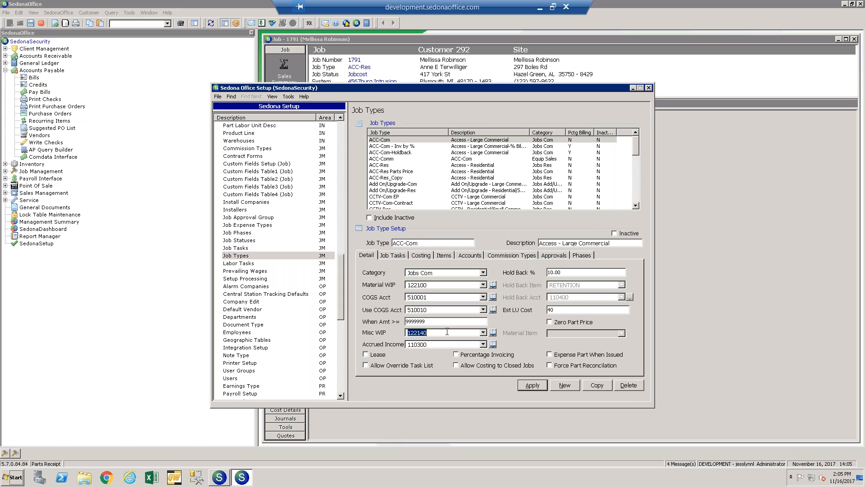
left_click(447, 332)
left_click(451, 344)
Review the ACC-Com job type's costing settings, comparing the percentage and flat-amount overhead types.
left_click(422, 255)
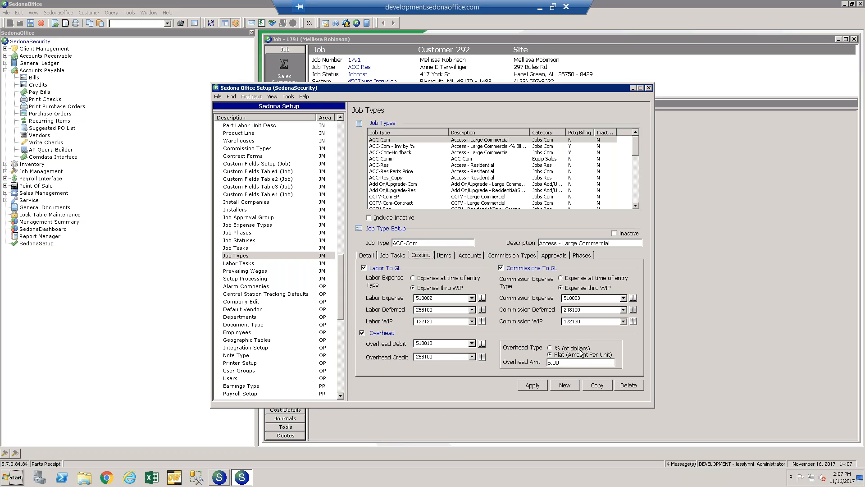
left_click(562, 348)
left_click(559, 356)
key("Tab")
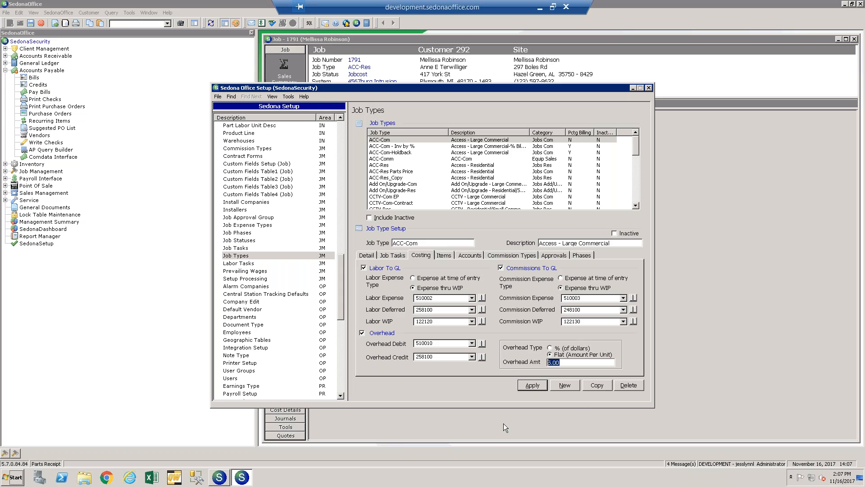
left_click(550, 348)
View the labor, WIP and overhead account setup of the MI install company.
left_click(260, 202)
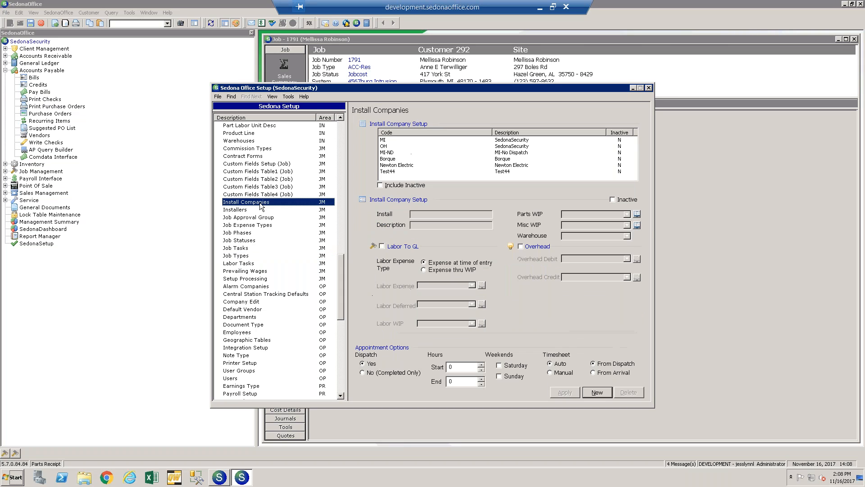
left_click(386, 141)
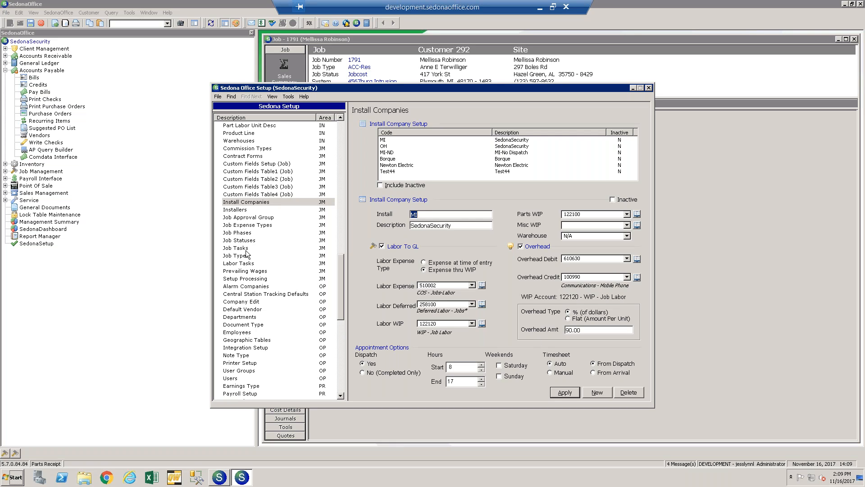
Review the Job Management Setup Processing accounts and the custom job costing buckets, including Custom Bucket 1.
left_click(258, 279)
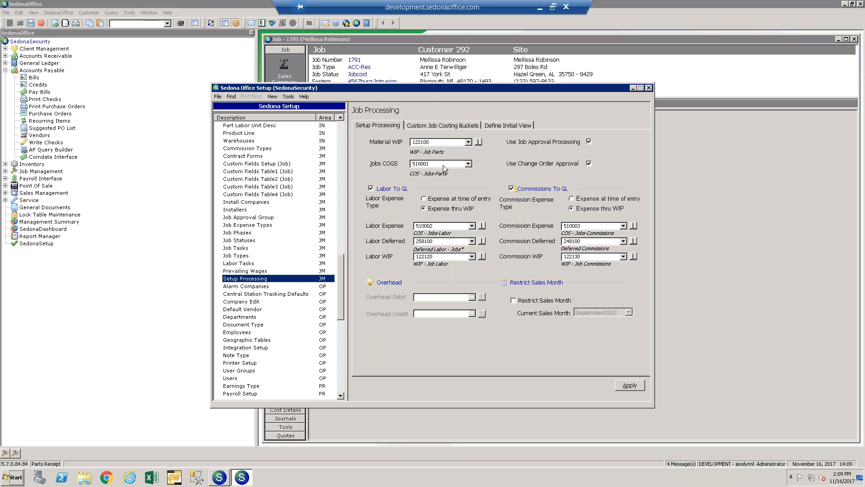
left_click(449, 126)
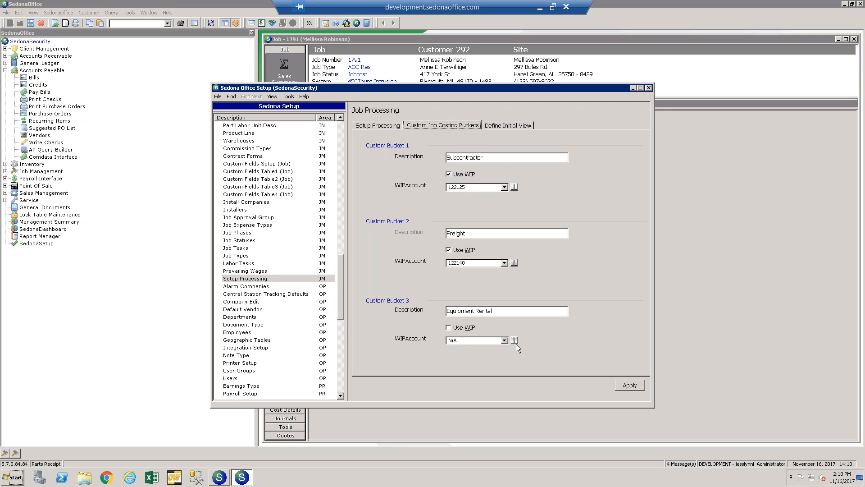
left_click(491, 157)
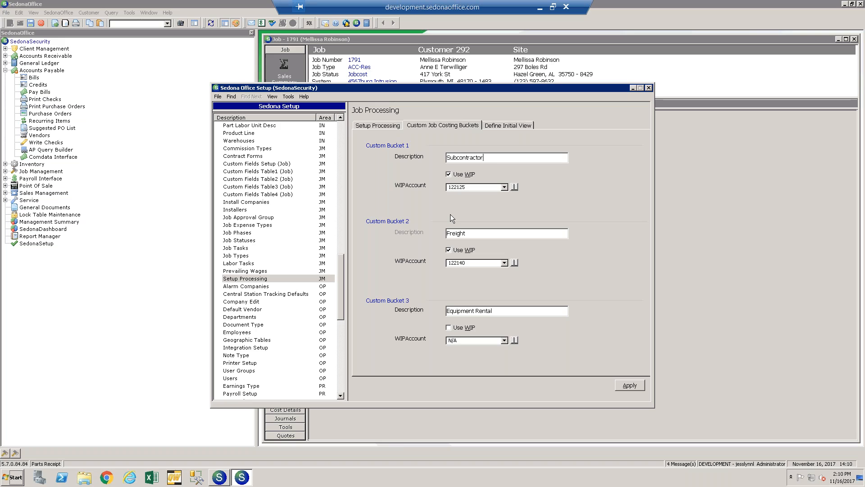
Compare the Use WIP and custom bucket settings of the SC and S subcontractor job expense types.
left_click(264, 226)
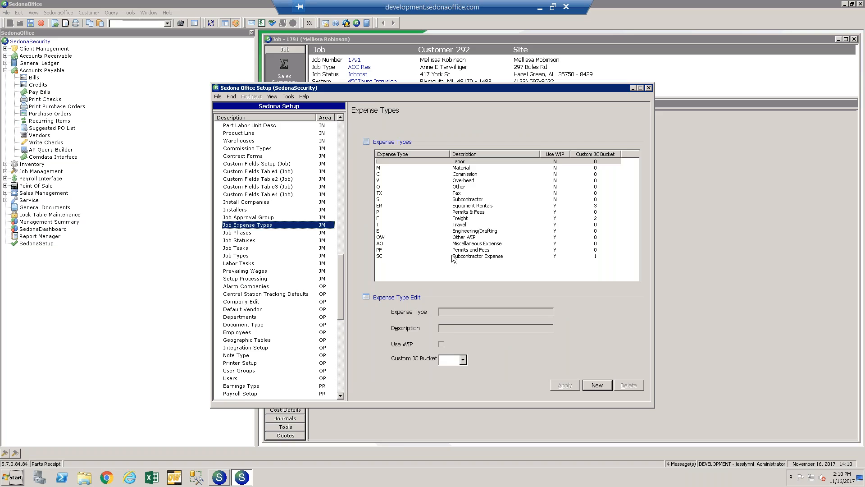
left_click(433, 256)
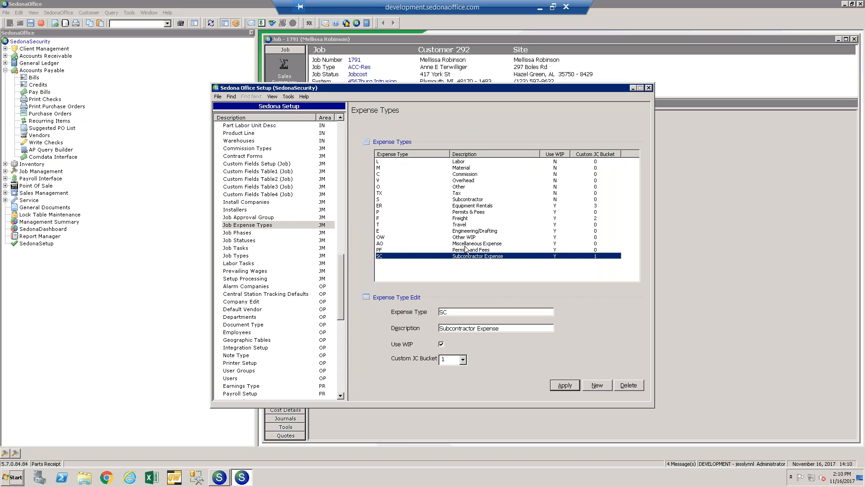
left_click(459, 199)
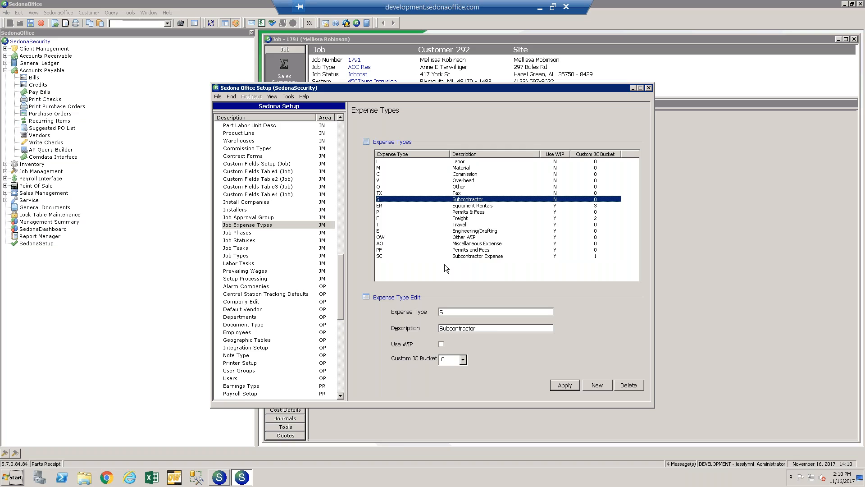
left_click(462, 256)
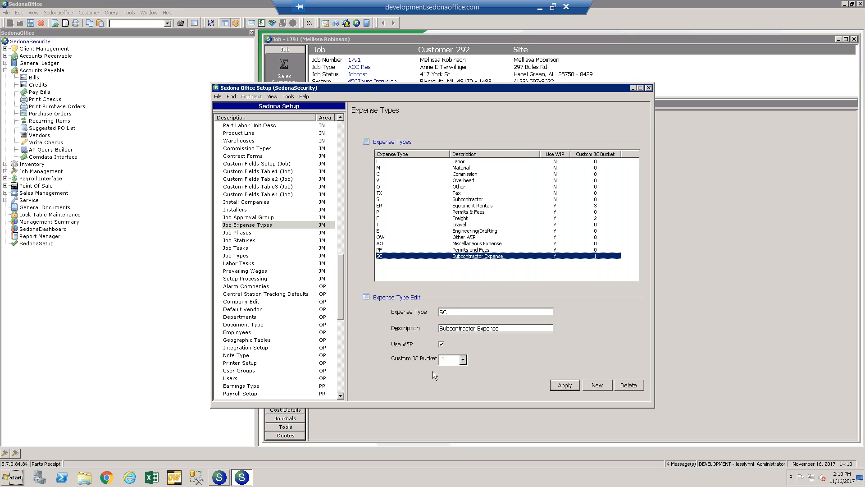
Try assigning the PF Permits and Fees expense type to custom job costing bucket 1.
left_click(479, 250)
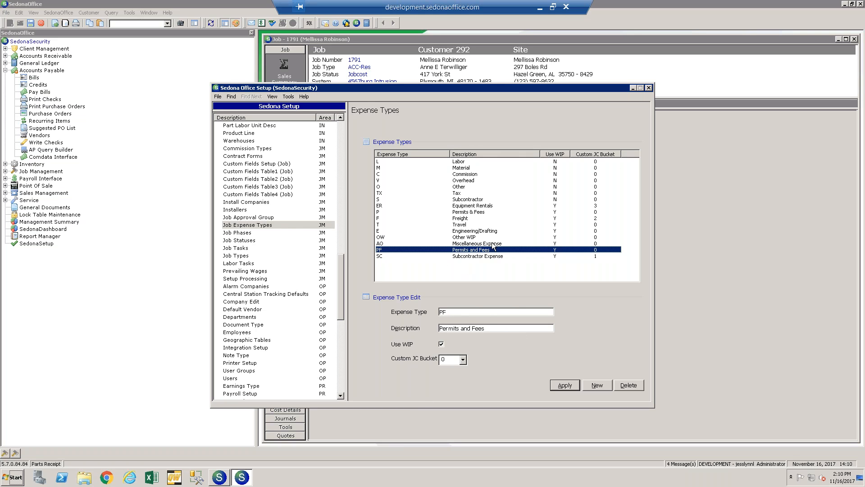
left_click(463, 360)
left_click(443, 376)
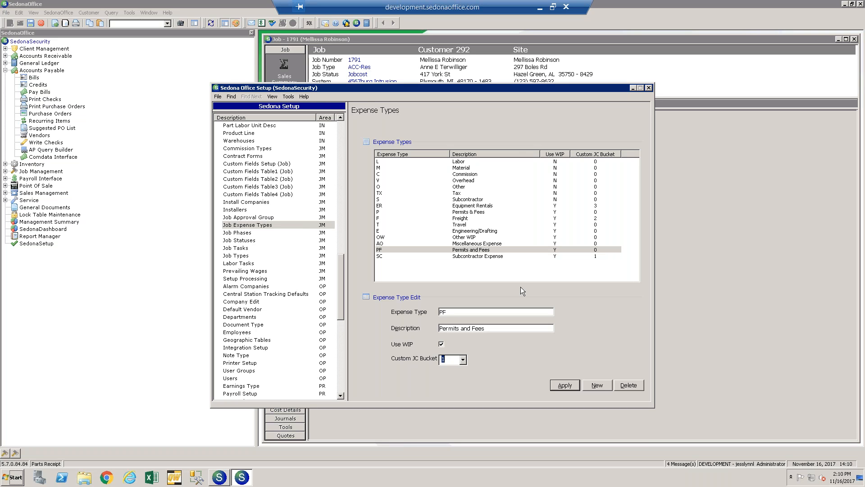
left_click(489, 250)
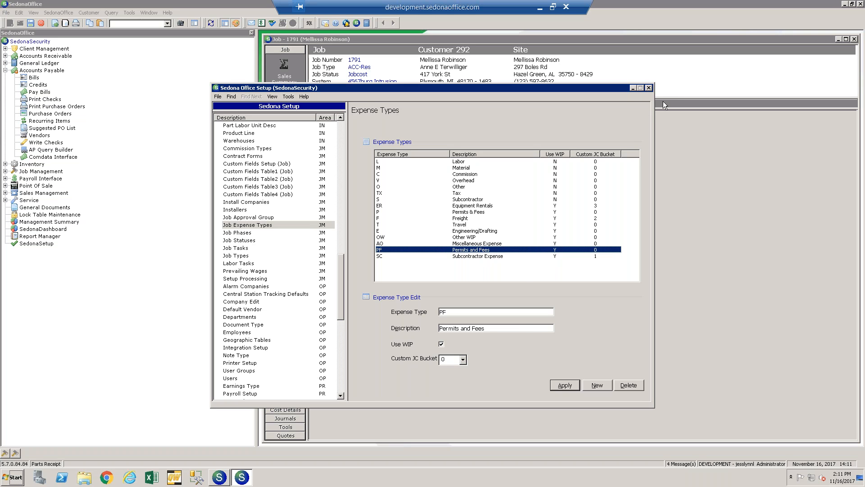
Close the setup window and open the Accounts Payable vendor bill form to view its job cost columns.
left_click(649, 87)
double_click(34, 78)
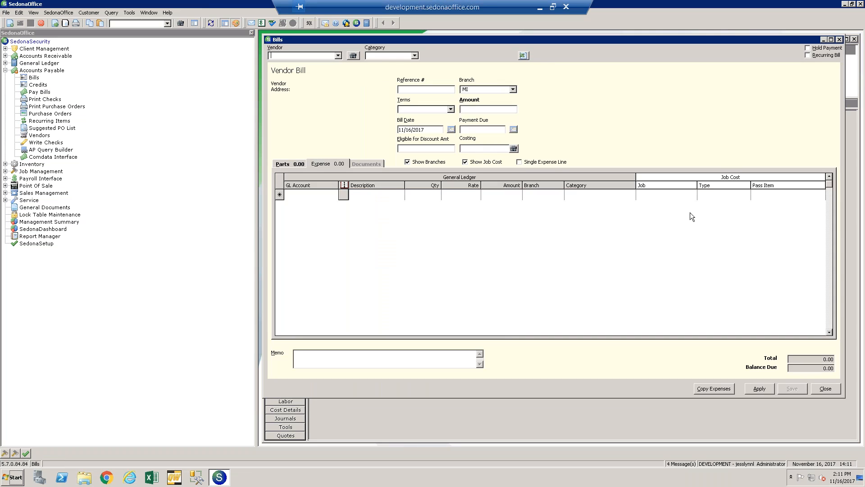
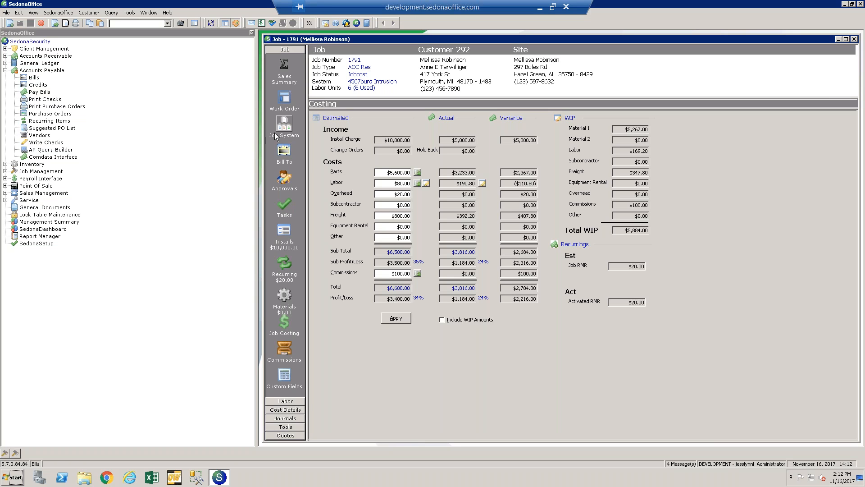
Review the setup of the Job Parts 3 invoice item, including its job costing type, and close the setup window.
left_click(37, 243)
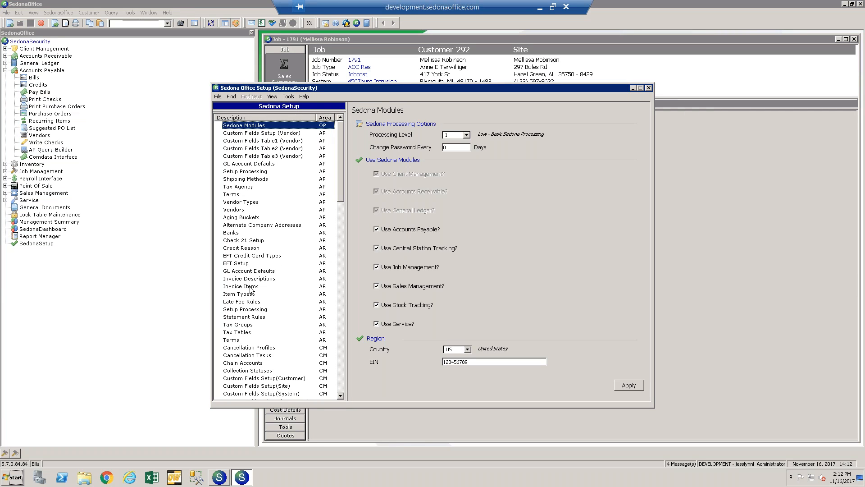
left_click(250, 287)
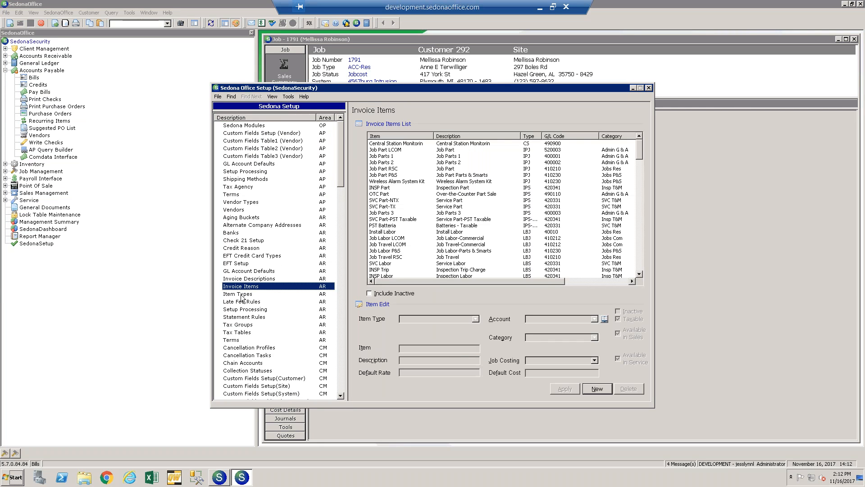
left_click(456, 213)
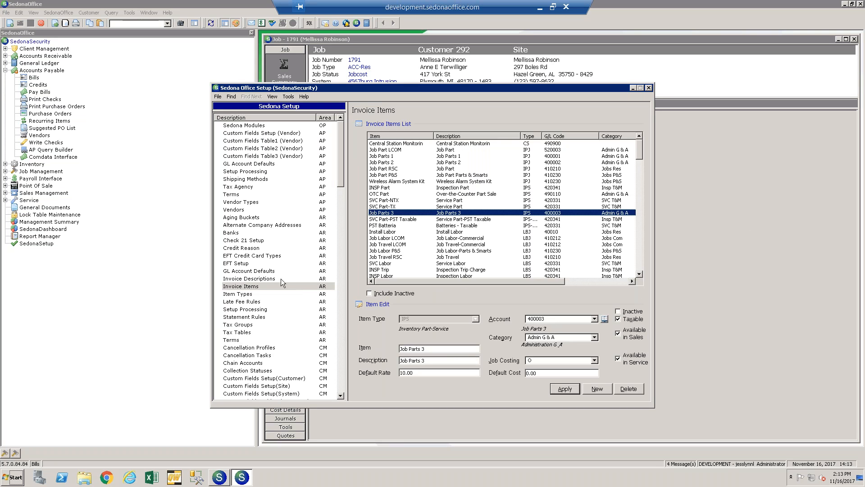
left_click(649, 88)
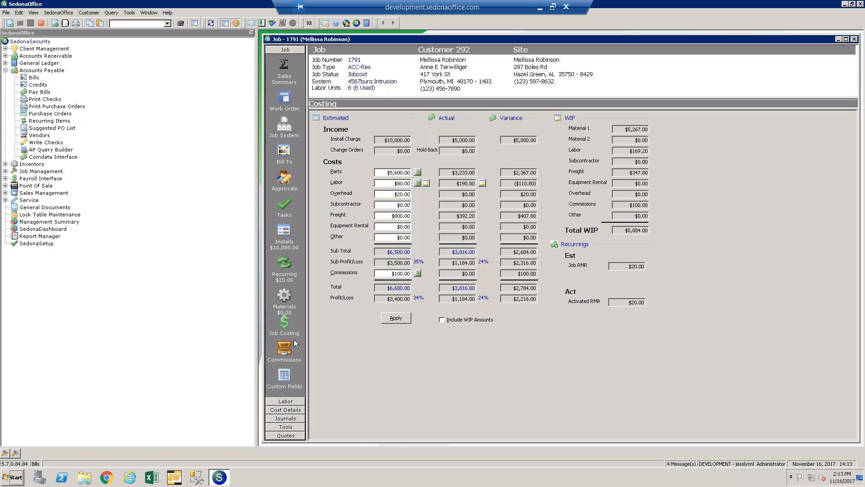
View the job's previous part issues and its commissions.
left_click(275, 426)
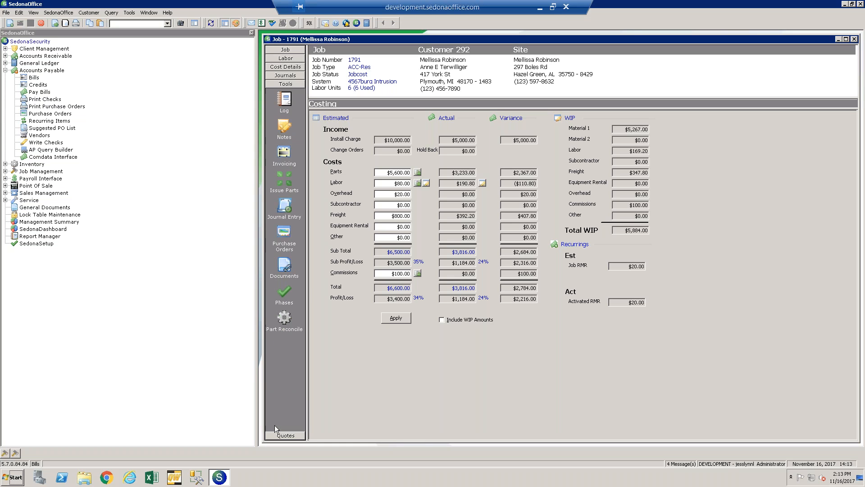
left_click(288, 178)
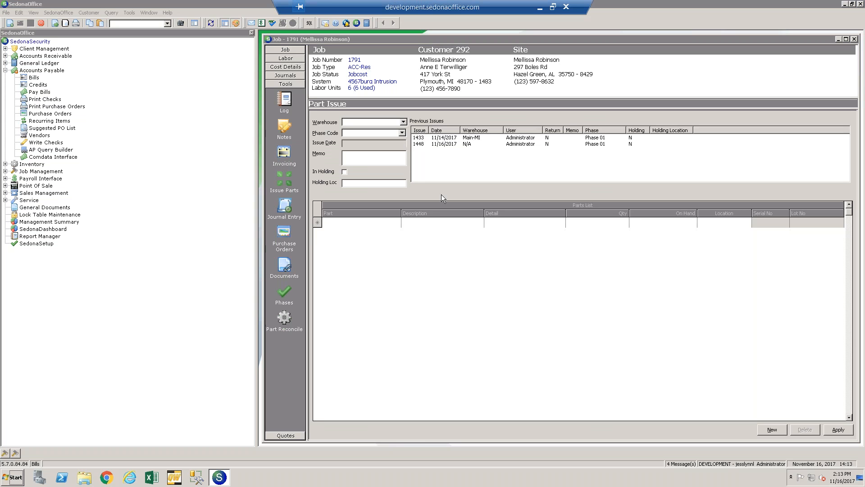
left_click(280, 50)
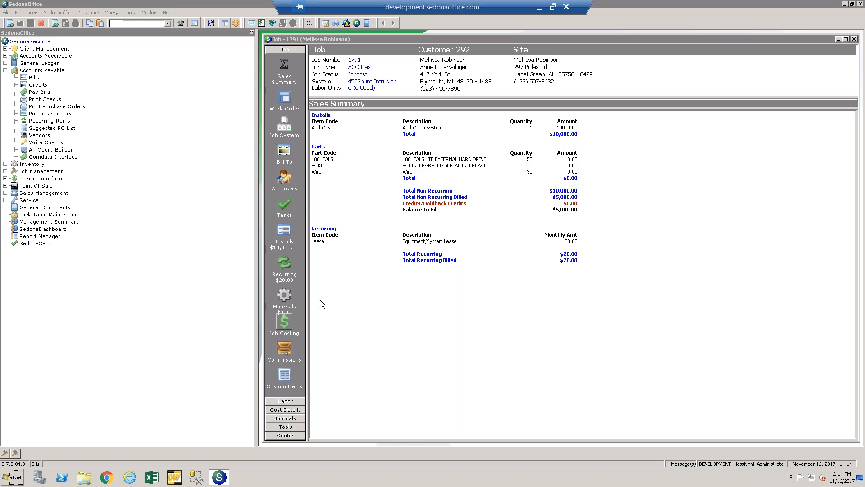
left_click(284, 349)
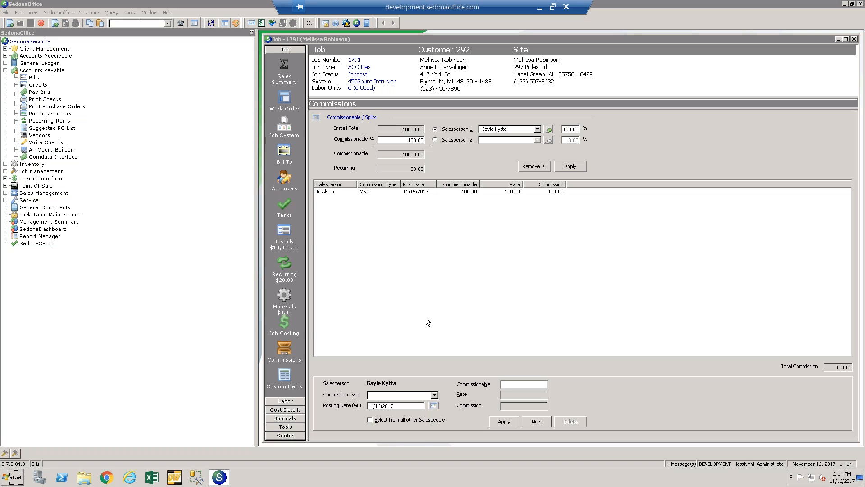
Check the timesheet options of the MI install company in setup, and view the job's time sheets.
left_click(302, 401)
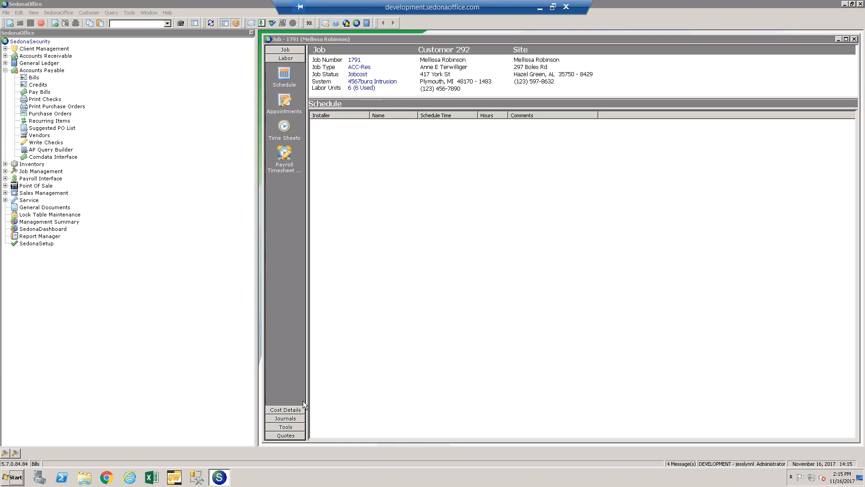
left_click(38, 244)
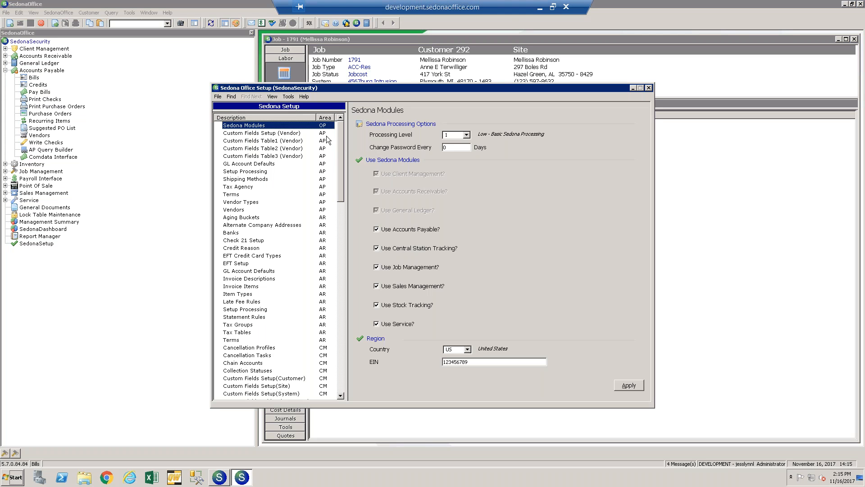
left_click_drag(344, 142, 345, 261)
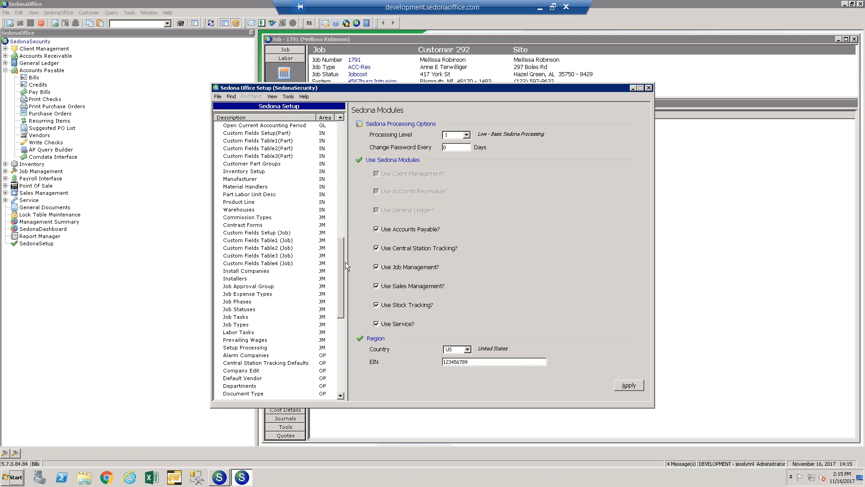
left_click(262, 272)
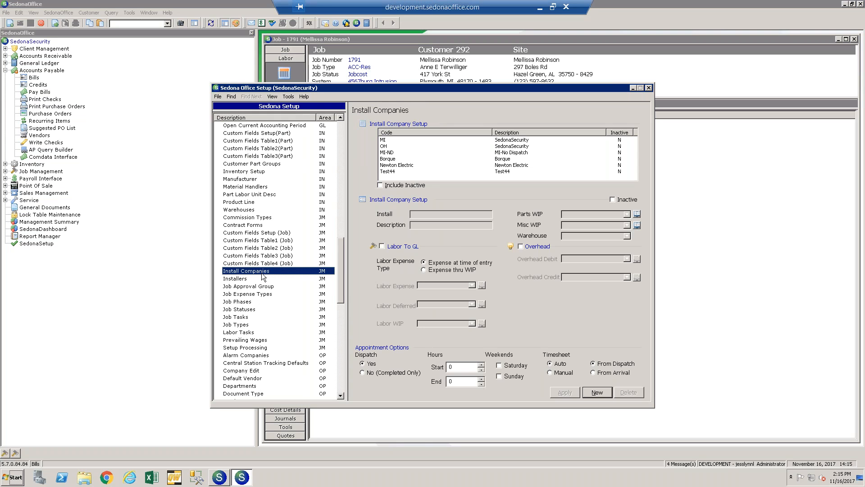
left_click(512, 140)
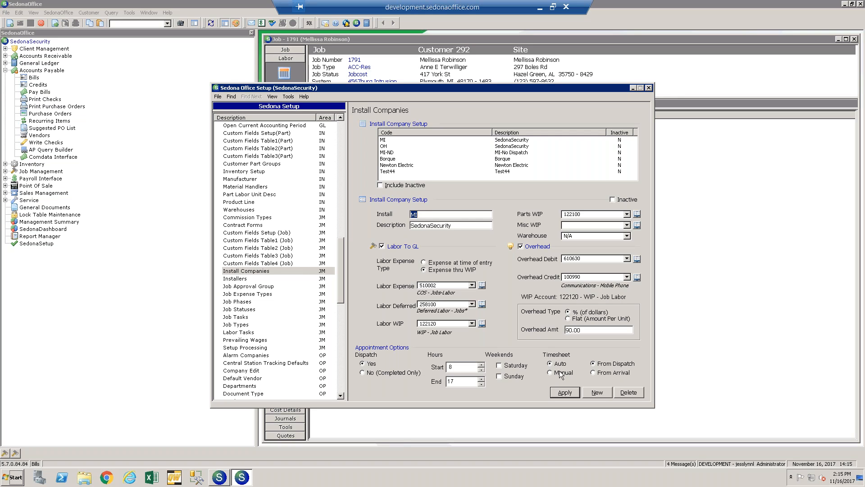
left_click(649, 87)
left_click(284, 131)
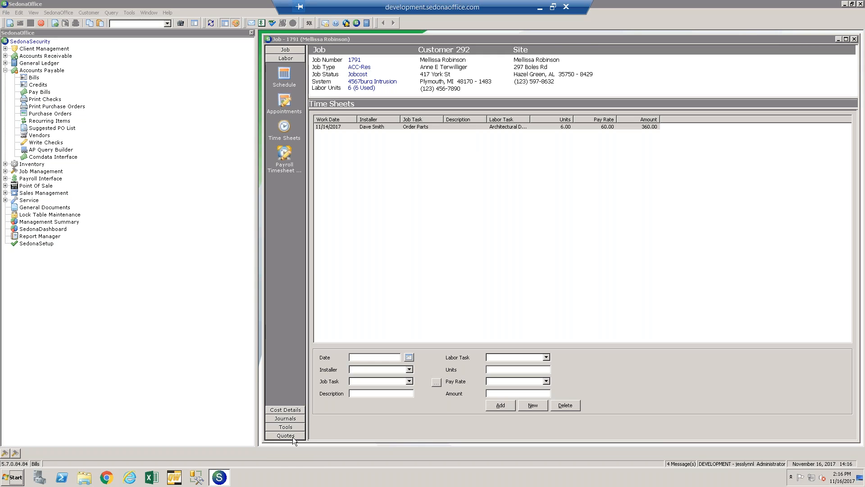
Show the job's costing screen and switch to the job costing webinar presentation in PowerPoint.
left_click(284, 53)
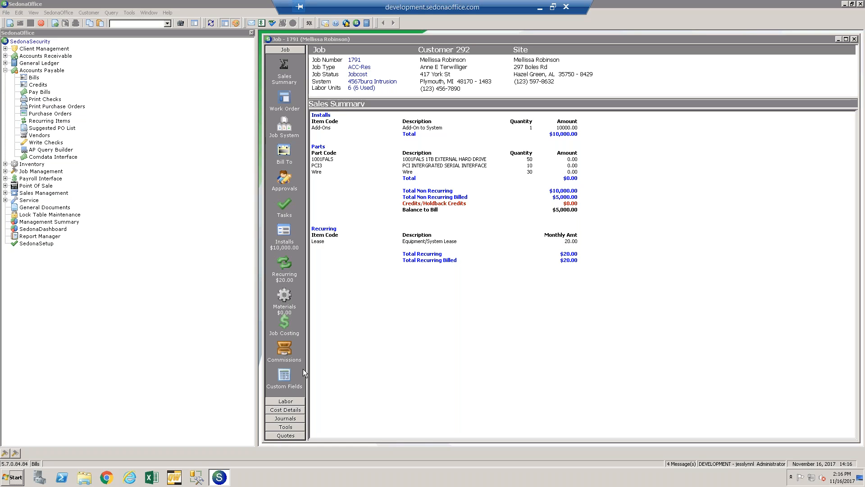
left_click(284, 322)
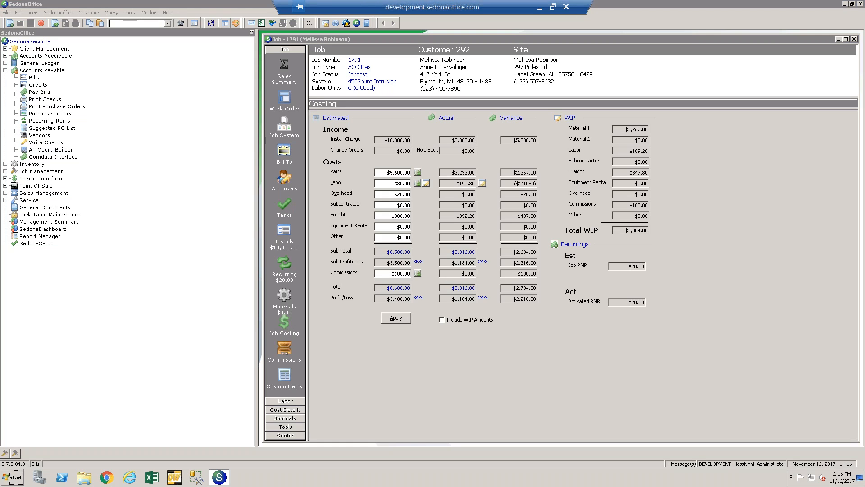
left_click(541, 7)
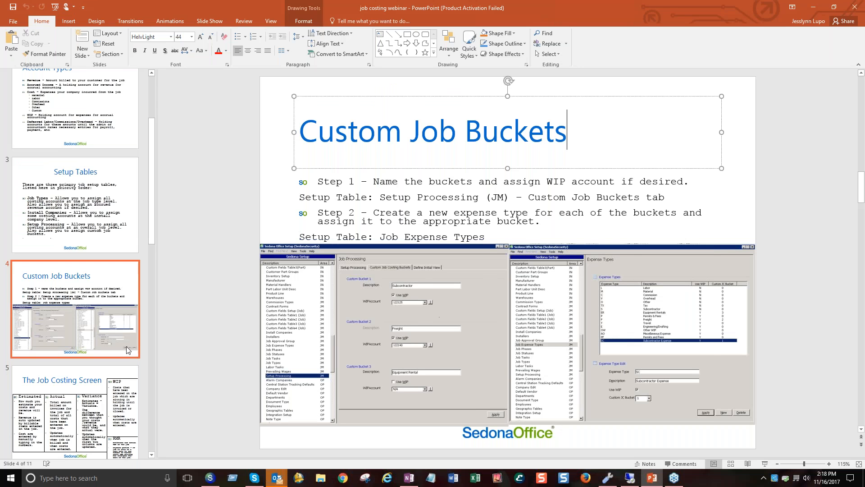
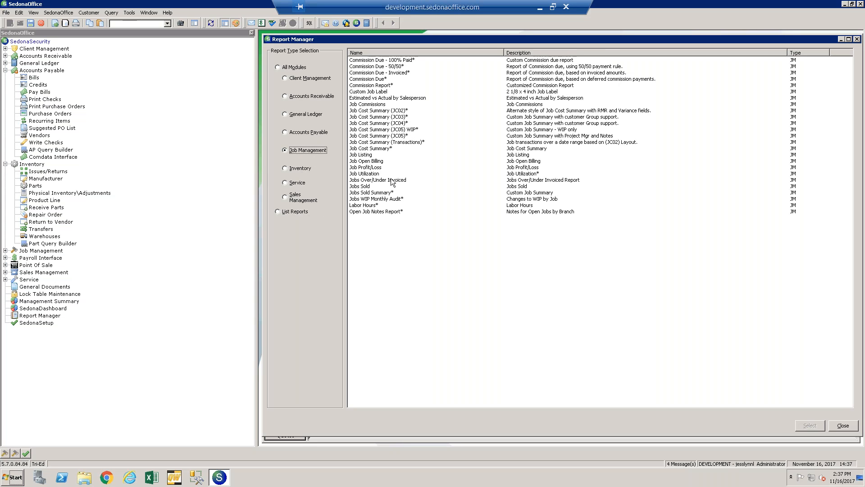
Look over the job costing reports in the Job Management list and open the criteria for the Job Cost Summary report.
left_click(390, 147)
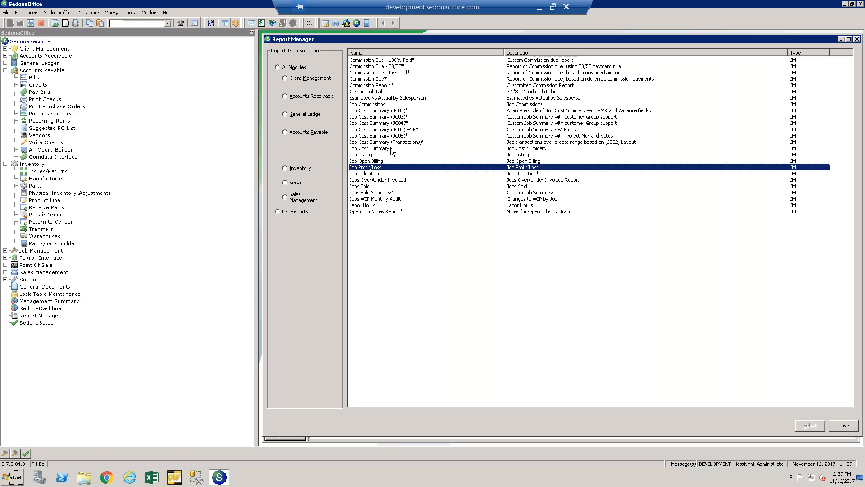
left_click(384, 110)
left_click(390, 118)
left_click(392, 123)
left_click(402, 98)
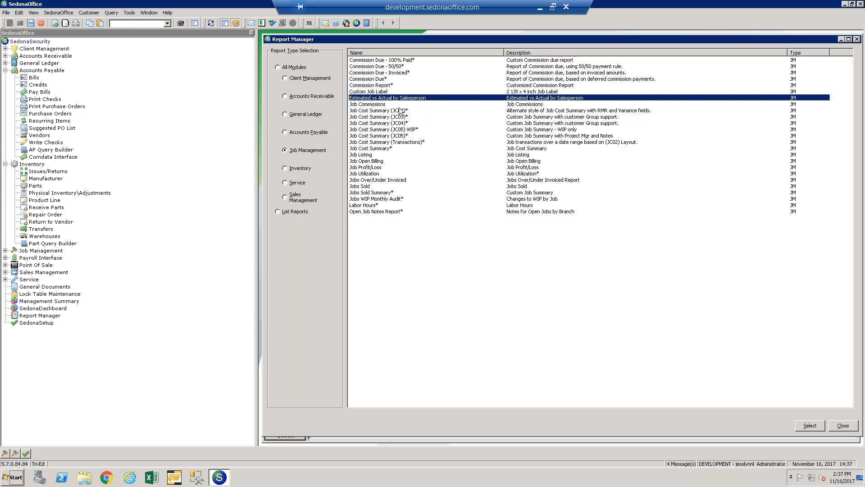
left_click(391, 199)
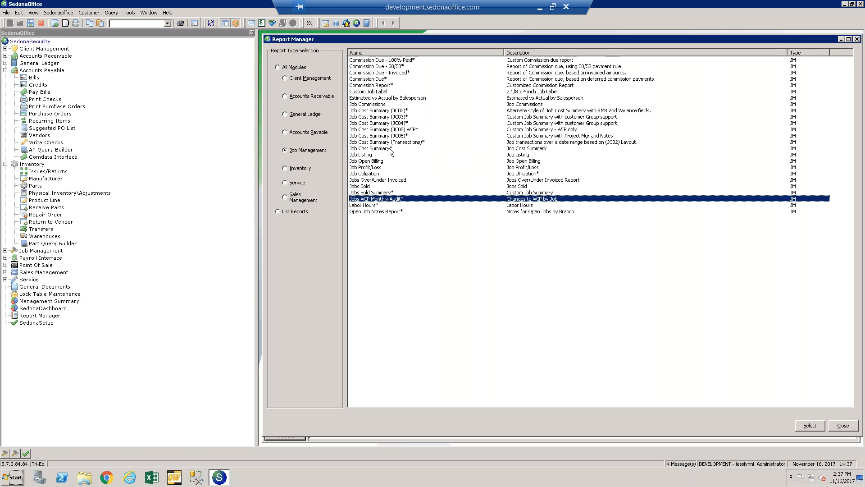
left_click(387, 148)
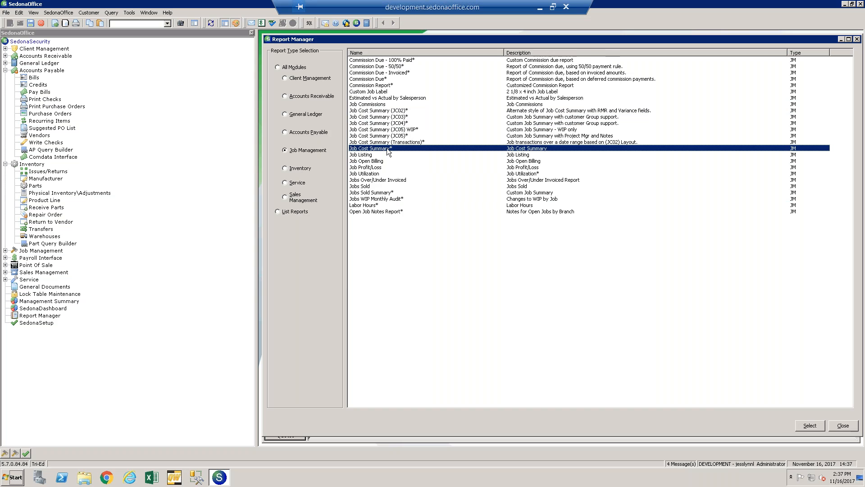
double_click(386, 148)
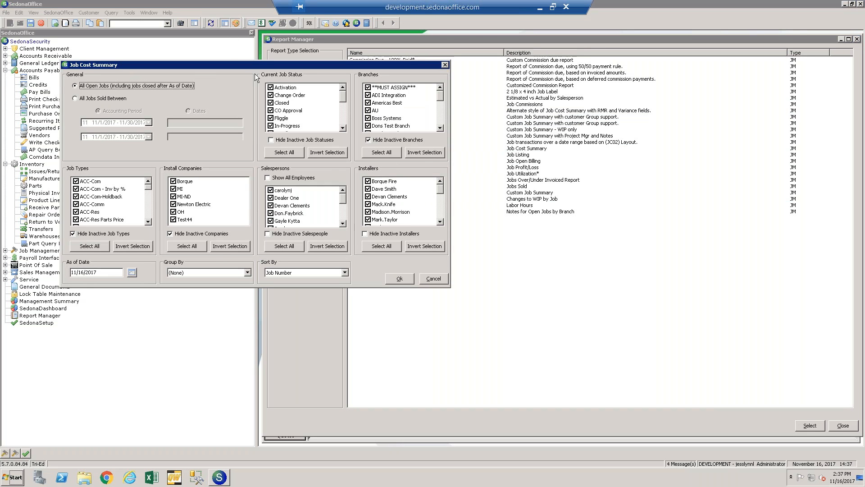
left_click_drag(254, 66, 378, 70)
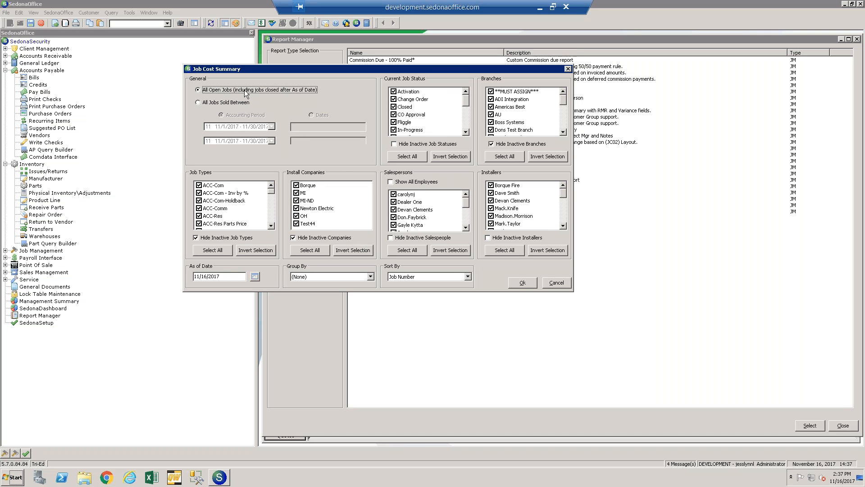
Try limiting the report to jobs sold between the October 2017 and November 2017 accounting periods, and revert to all open jobs.
left_click(198, 102)
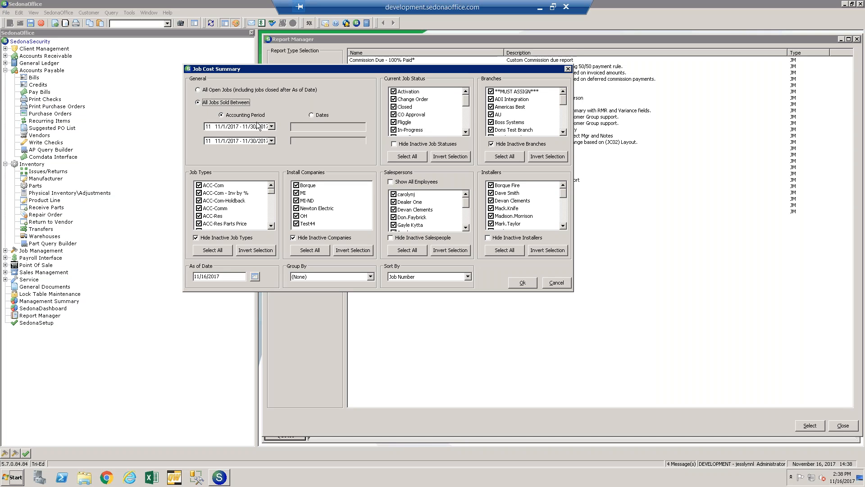
left_click(272, 140)
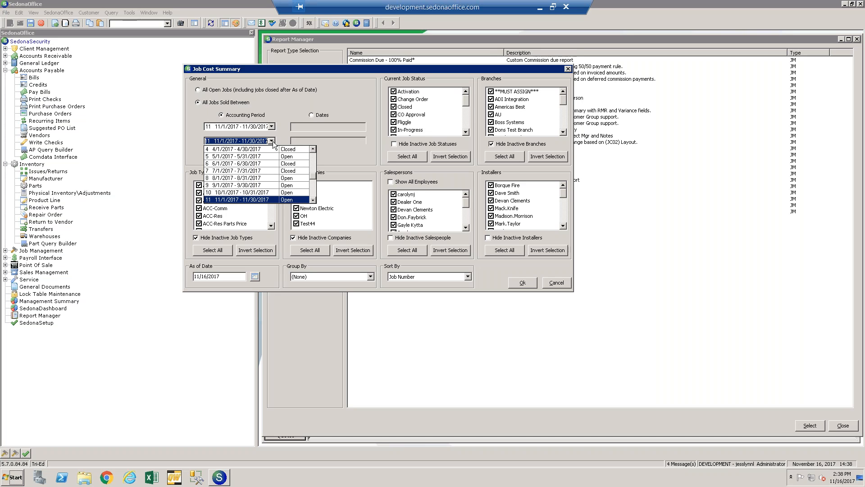
left_click(285, 142)
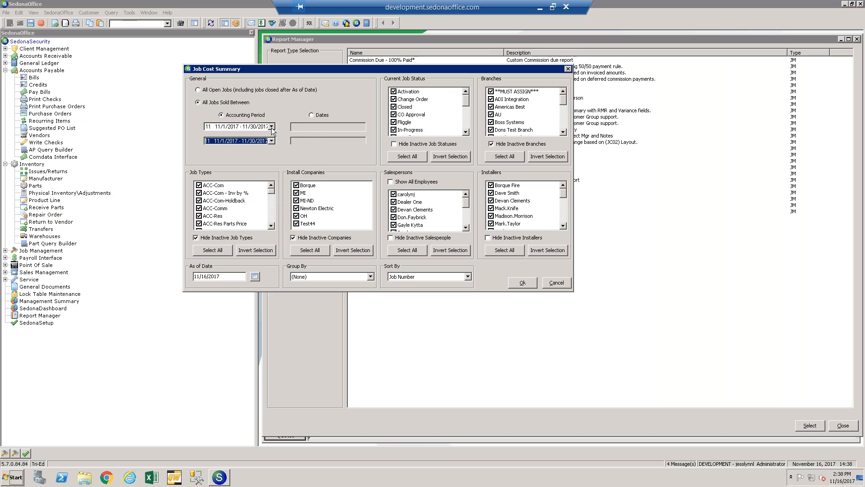
left_click(272, 127)
left_click(248, 182)
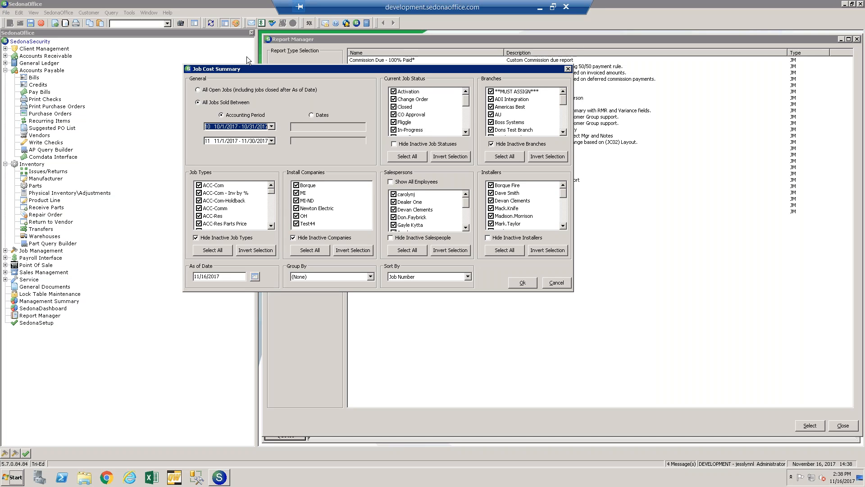
left_click(201, 91)
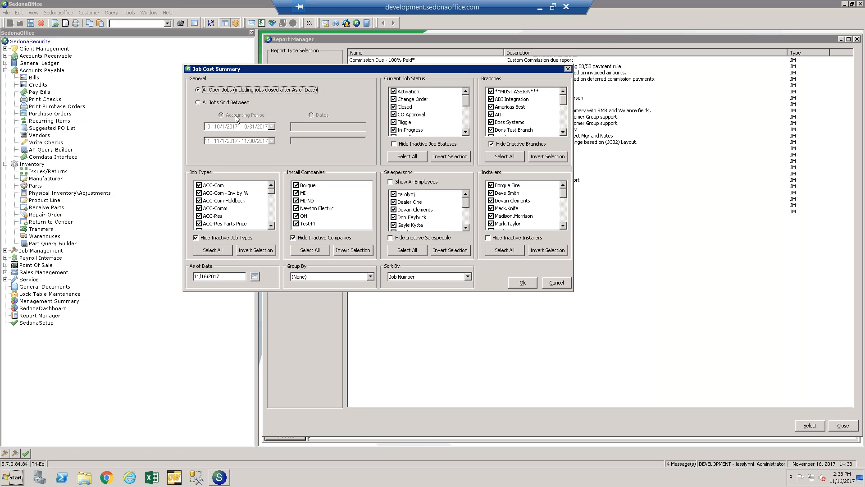
Run the Job Cost Summary for all open jobs as of 11/1/2017, with no grouping and sorted by job number.
left_click(255, 276)
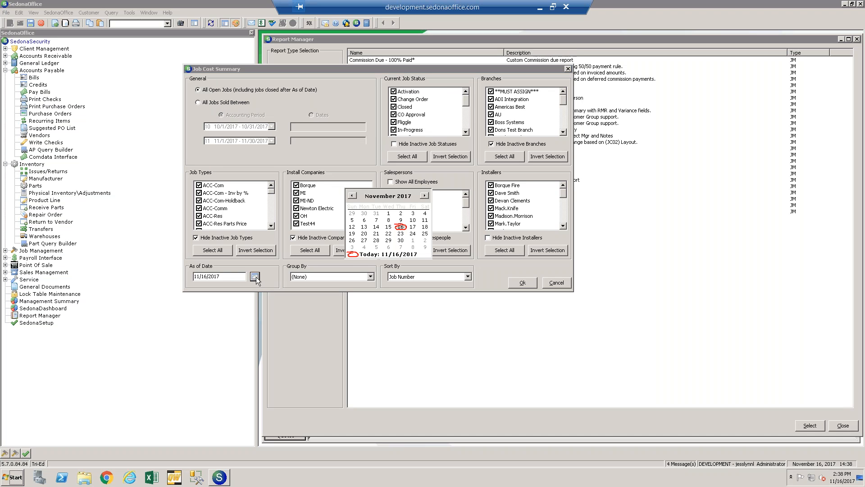
left_click(388, 215)
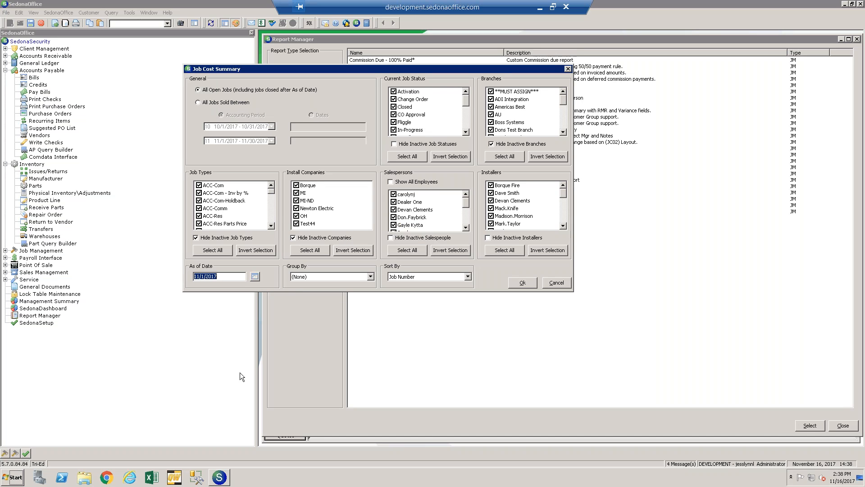
left_click(371, 276)
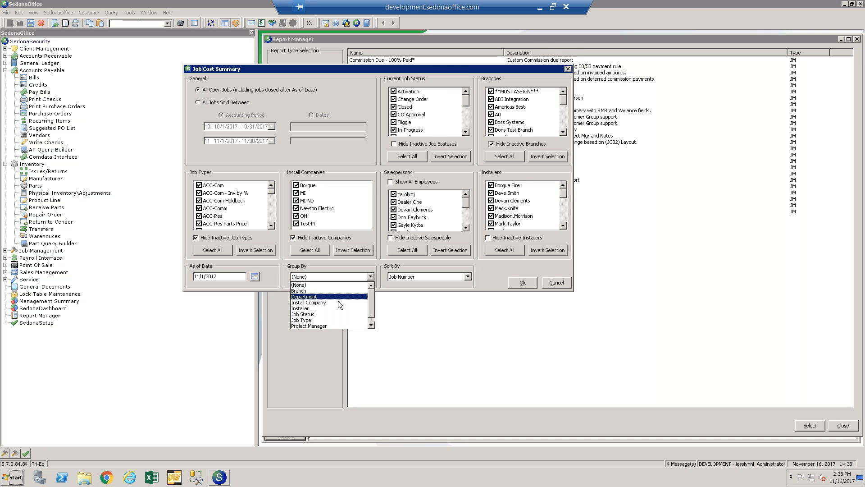
left_click(335, 268)
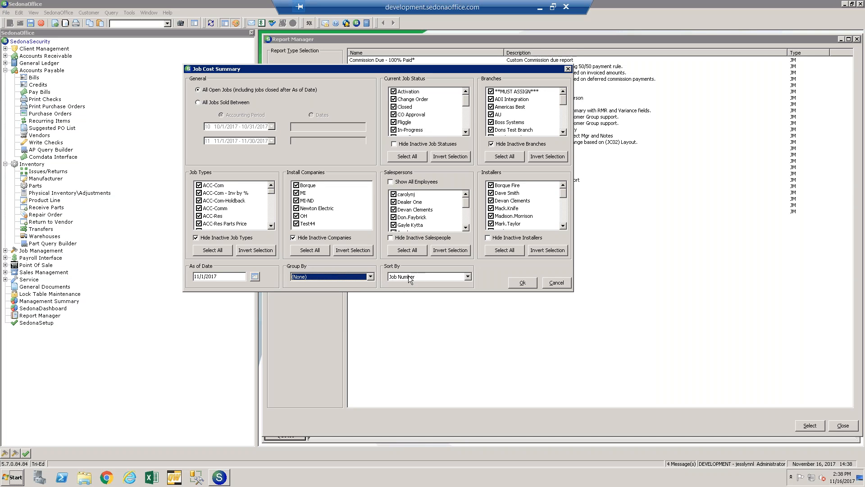
left_click(469, 276)
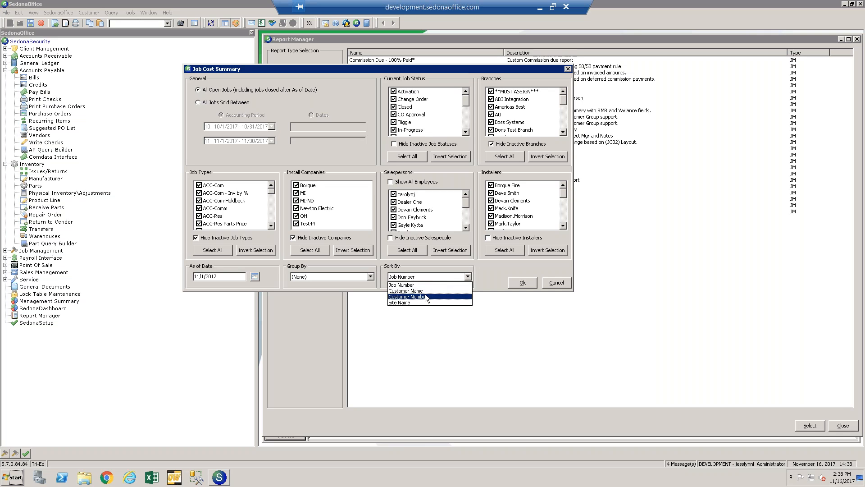
left_click(472, 278)
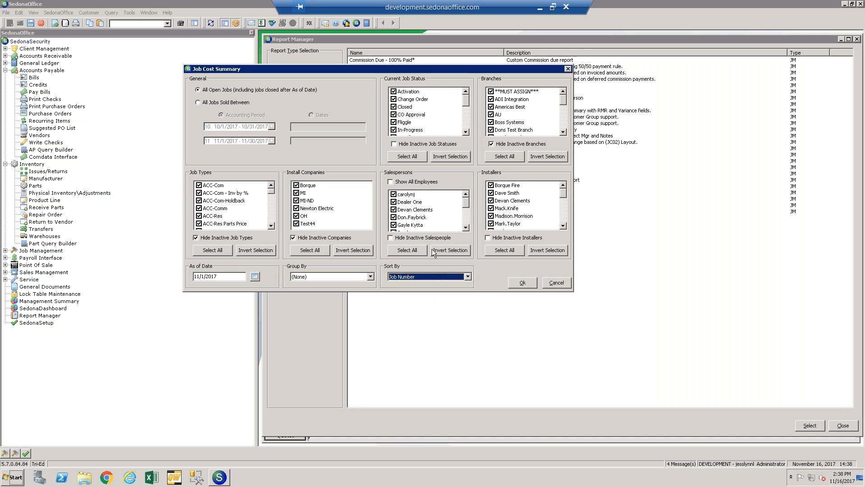
left_click(530, 284)
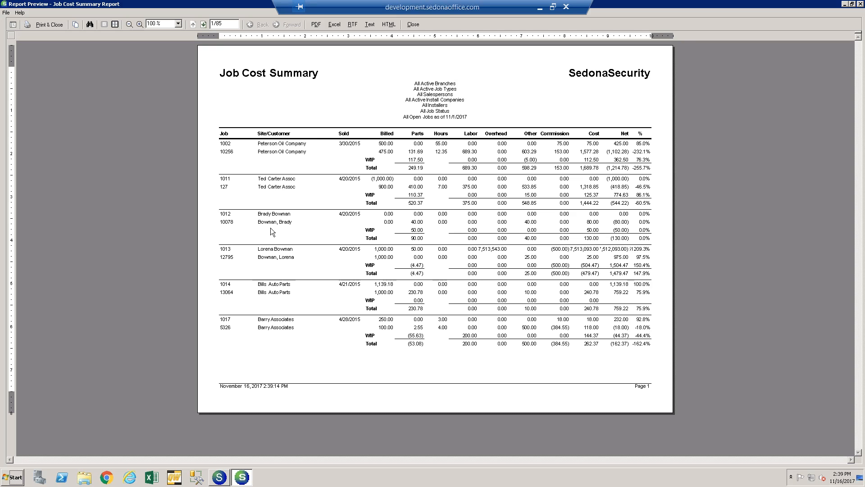
View the report totals on page 85 of the Job Cost Summary and close the preview.
left_click(228, 26)
type("85")
key("Return")
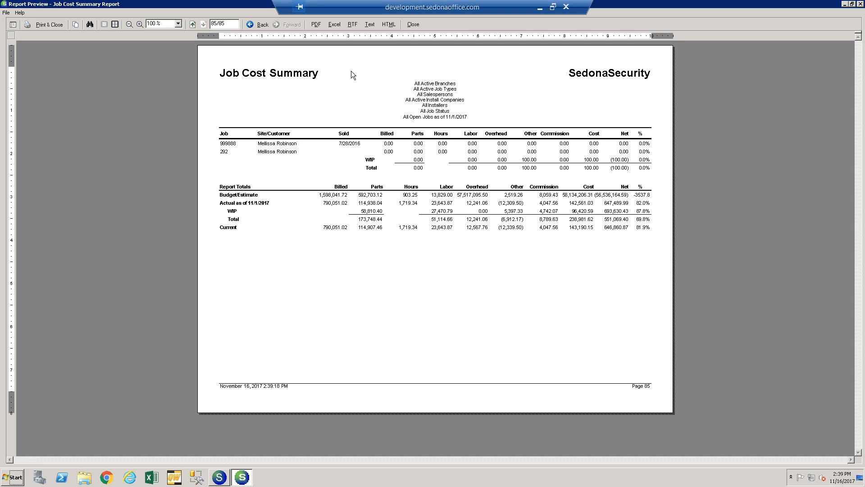
left_click(411, 24)
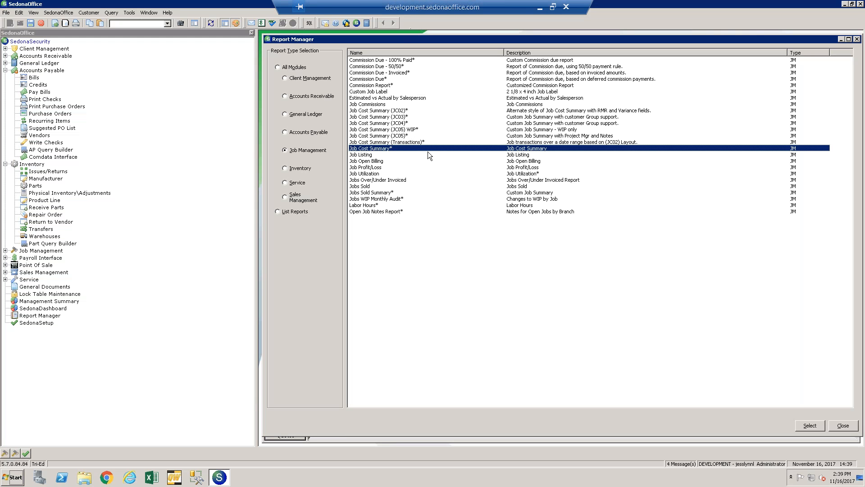
Review the criteria of the Job Cost Summary (JC03) and (JC04) reports without running them.
left_click(409, 118)
double_click(409, 118)
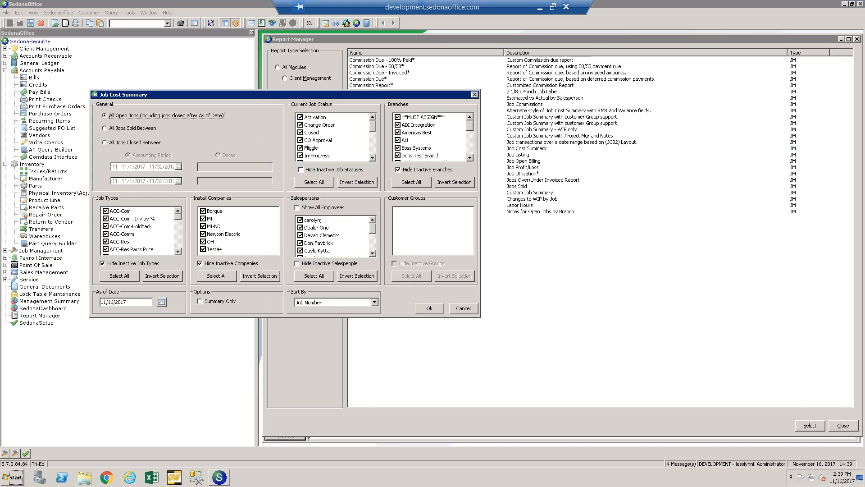
left_click(470, 94)
left_click(409, 123)
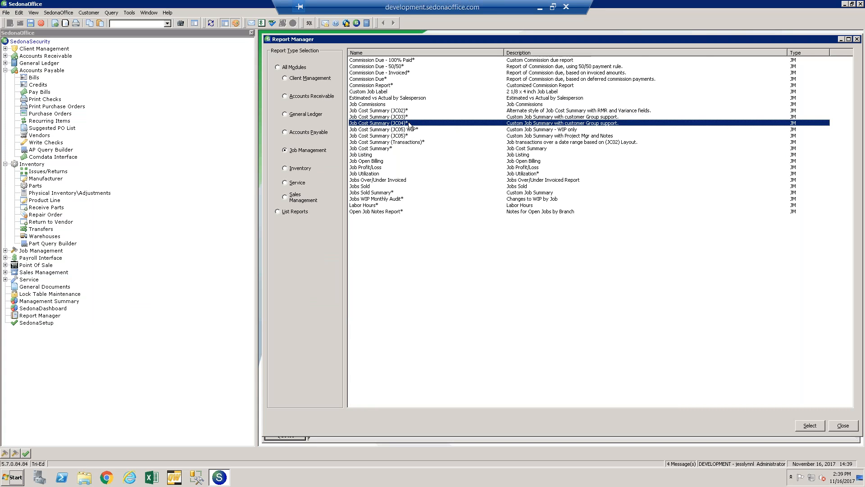
double_click(409, 124)
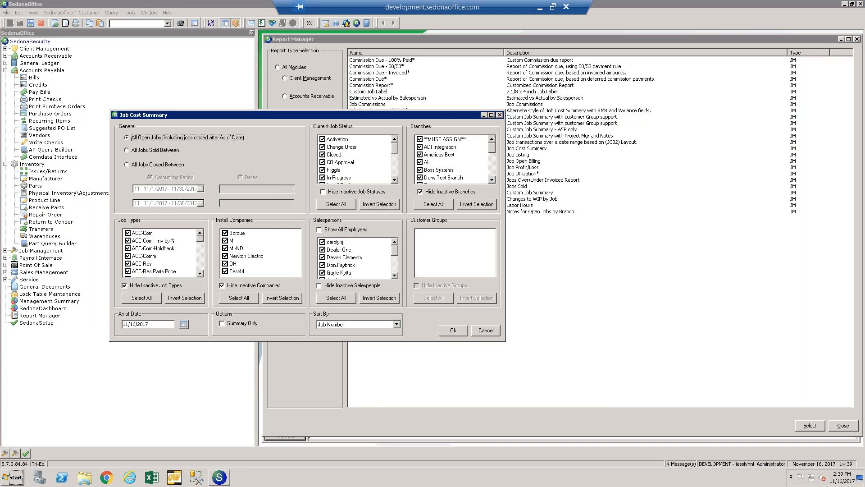
left_click(500, 115)
Review the criteria of the Job Cost Summary (JC05) and Job Cost Summary (Transactions) reports without running them.
left_click(421, 129)
left_click(399, 136)
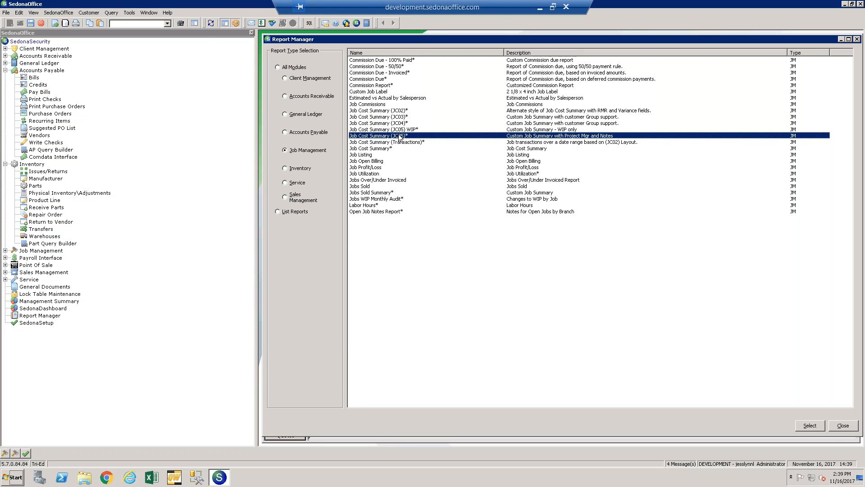
double_click(400, 137)
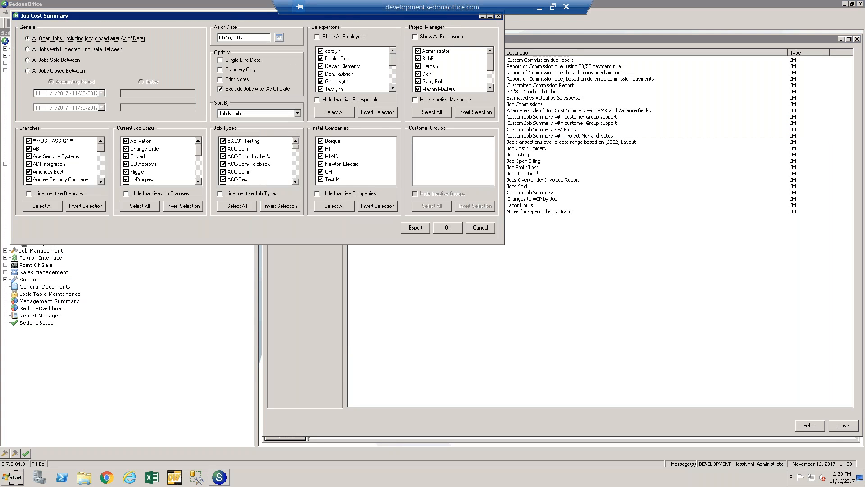
left_click(499, 16)
left_click(403, 142)
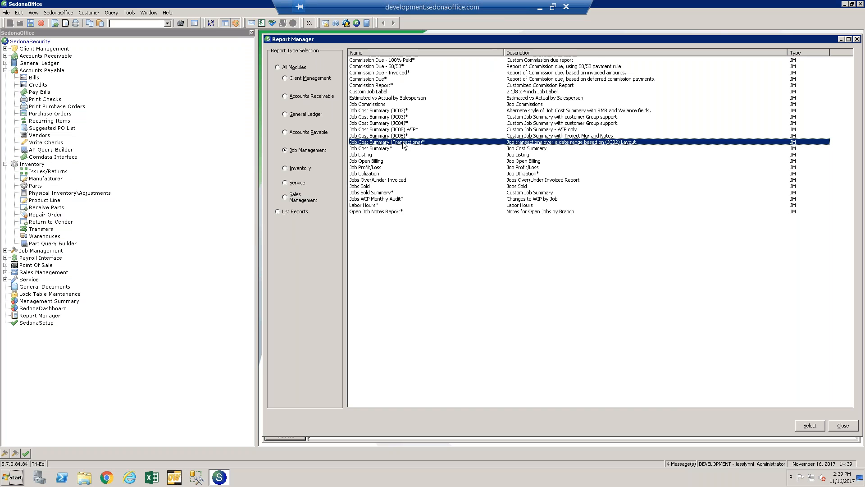
double_click(403, 144)
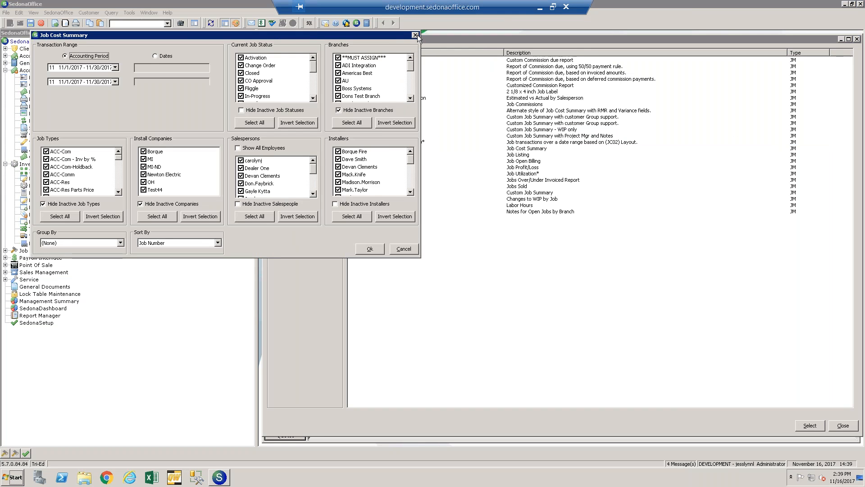
left_click(499, 16)
Run the Estimated vs Actual by Salesperson report for all departments and salespeople, sold 11/1/2017 to 11/30/2017, and close its preview.
double_click(390, 99)
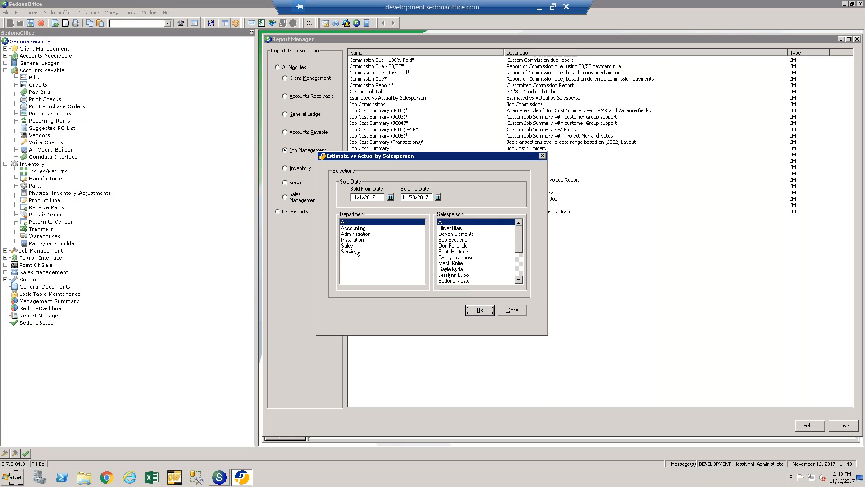
left_click(491, 310)
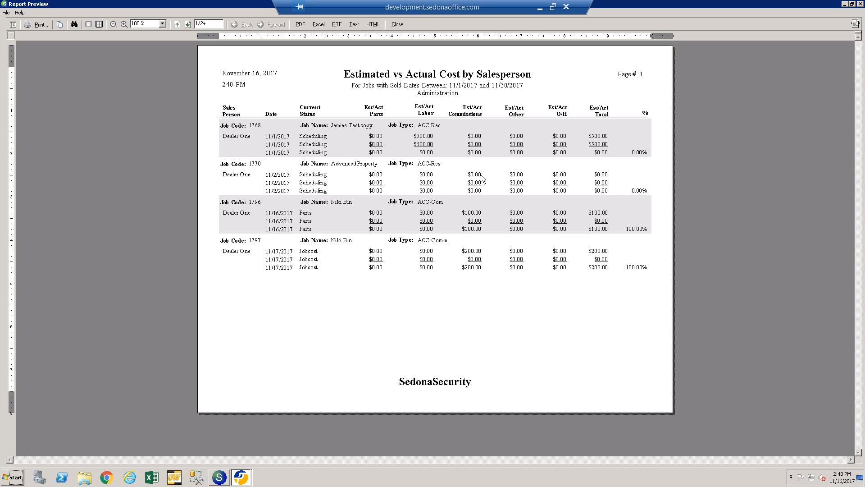
left_click(396, 27)
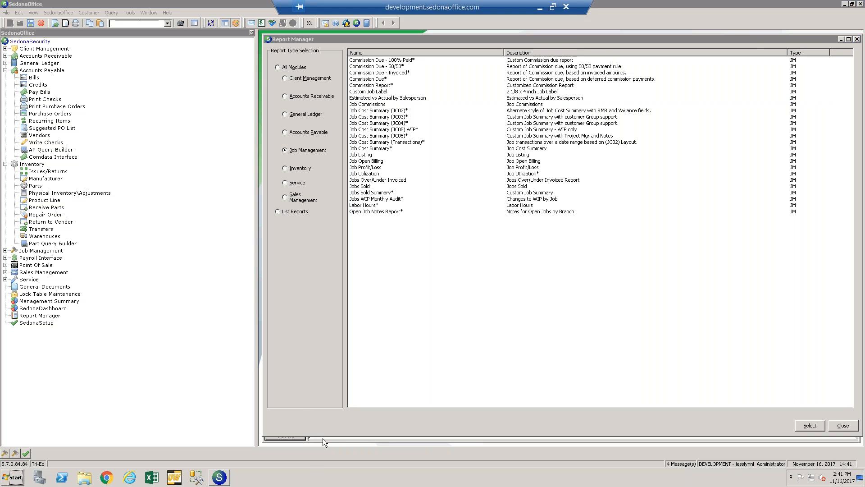
Return to the job's costing screen, and briefly check the Job Profit/Loss entry in the report list before closing the list.
left_click(841, 39)
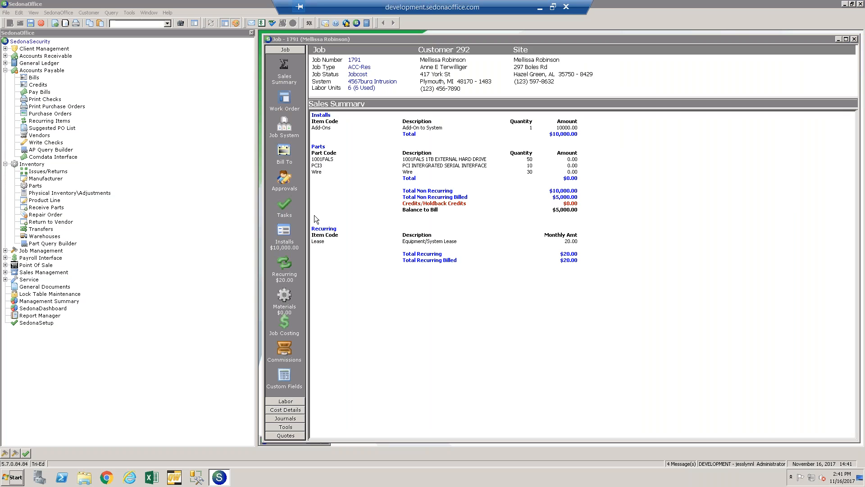
left_click(284, 324)
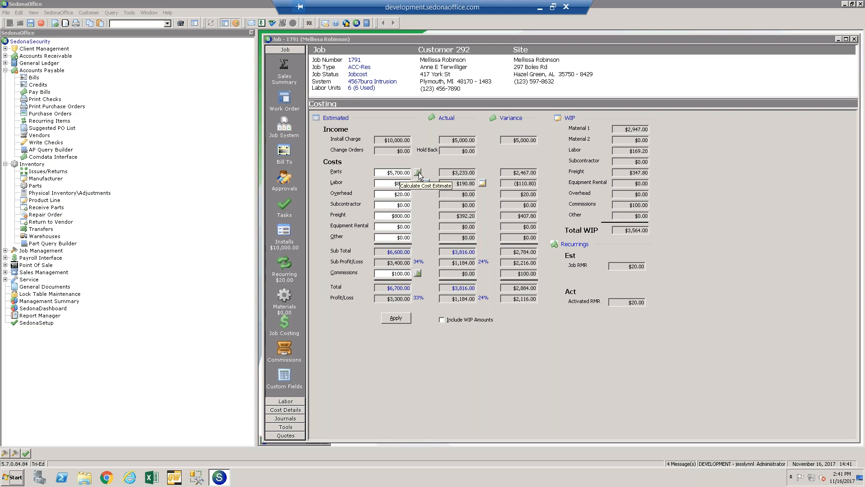
left_click(33, 316)
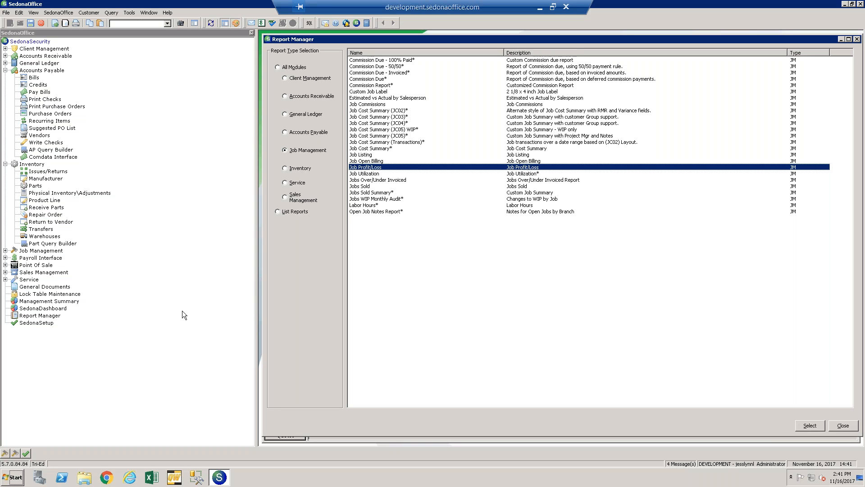
left_click(857, 39)
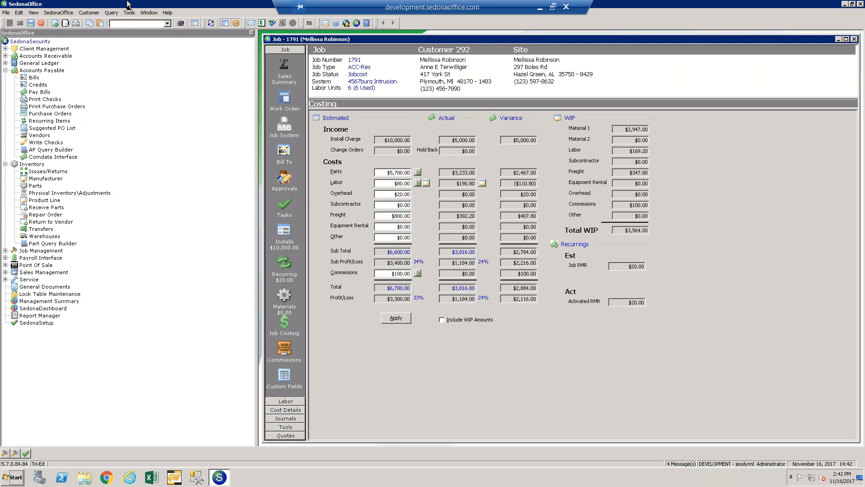
Reopen the job's customer record, view the Job Costing Report criteria for the jobs under site (5), and close both windows.
left_click(167, 23)
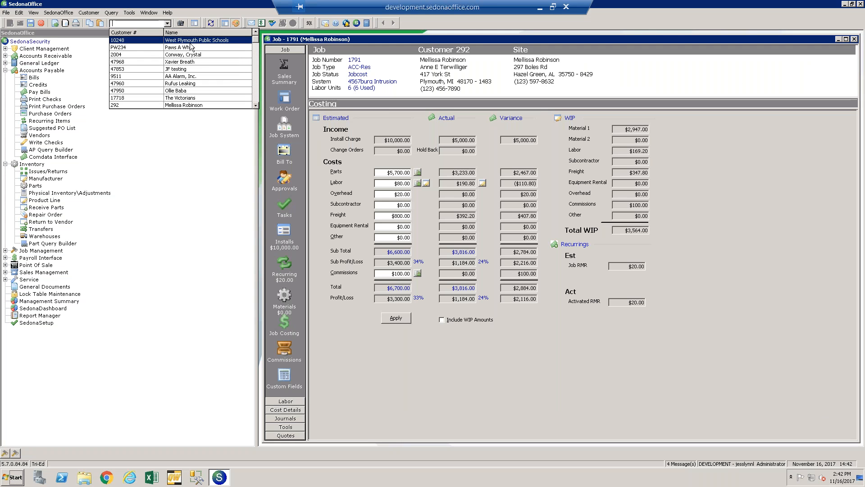
left_click(188, 105)
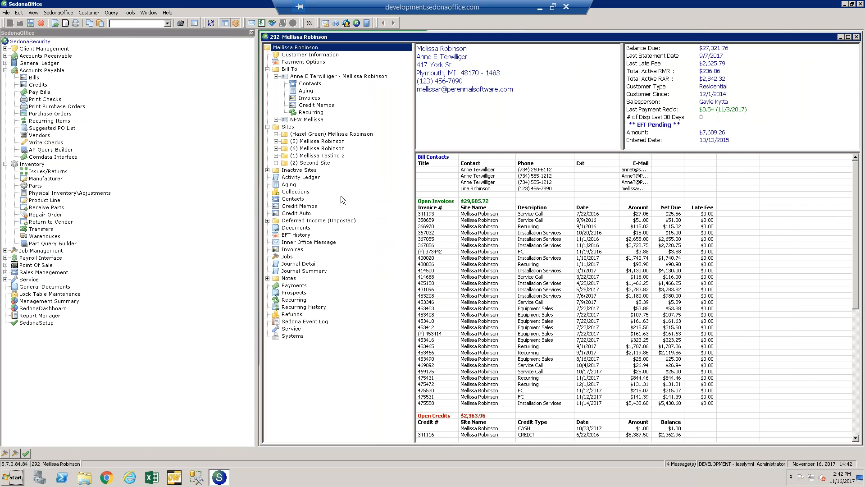
left_click(276, 141)
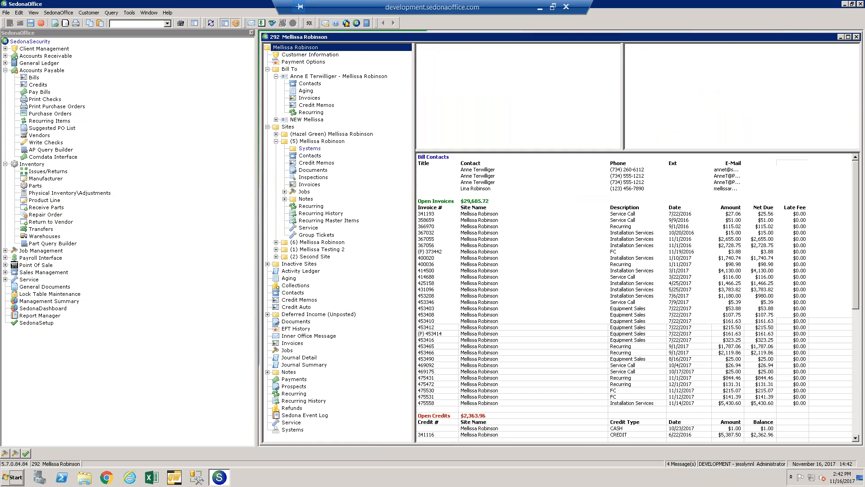
left_click(304, 192)
right_click(311, 191)
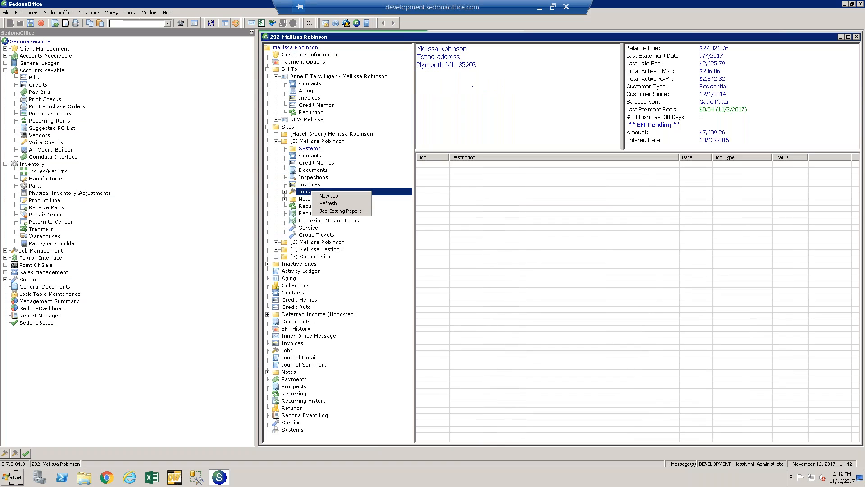
left_click(344, 212)
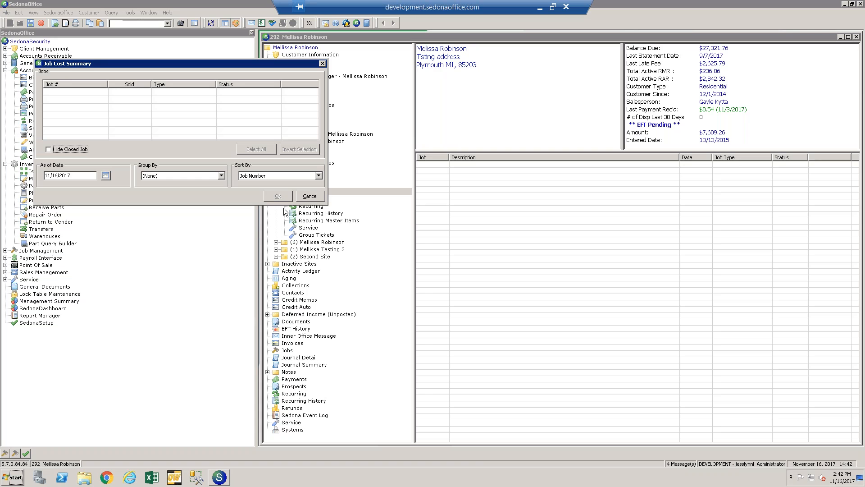
left_click(323, 64)
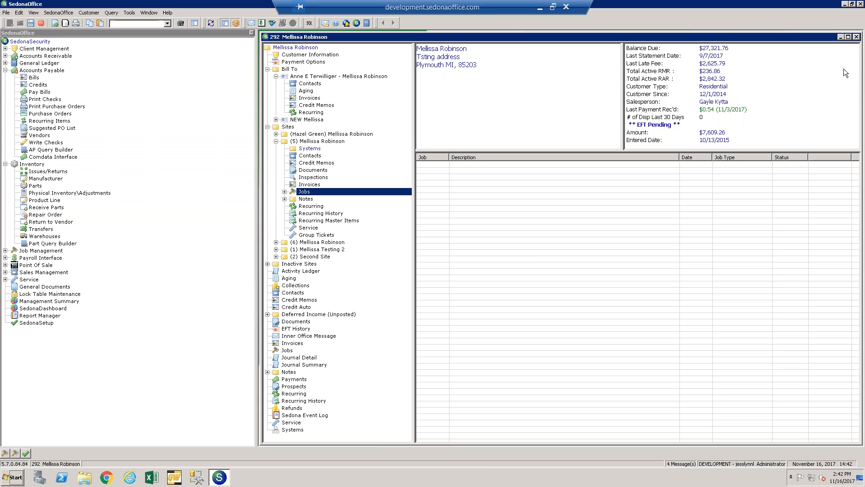
left_click(857, 38)
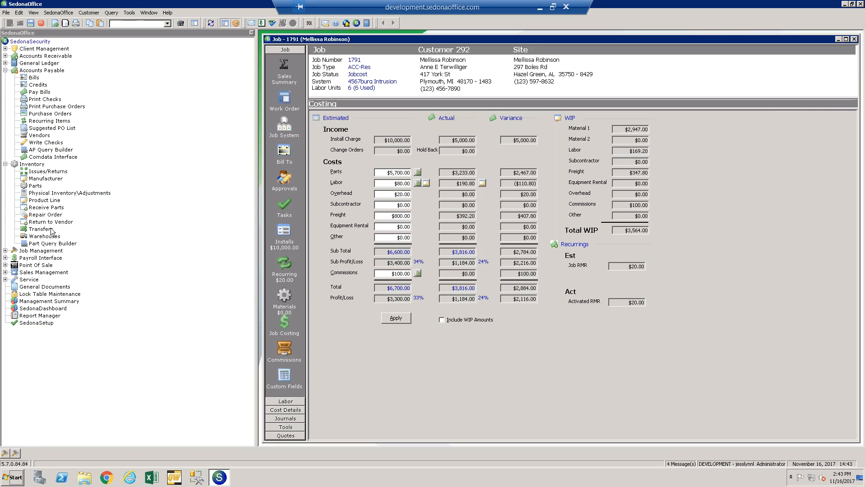
Review the criteria of the standard Job Cost Summary report among the Job Management reports without running it.
double_click(39, 315)
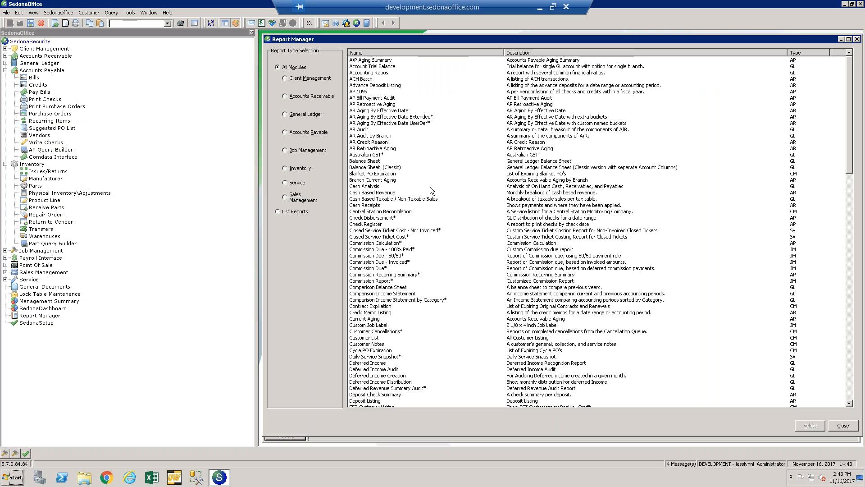
left_click(284, 150)
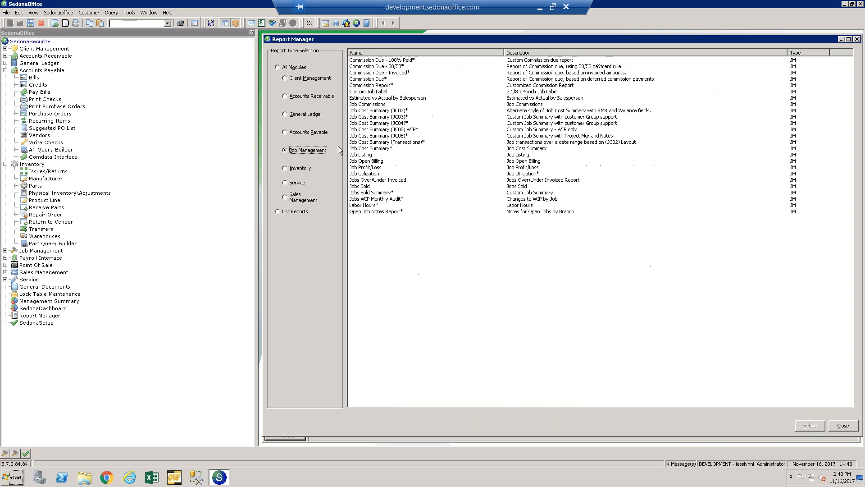
left_click(380, 148)
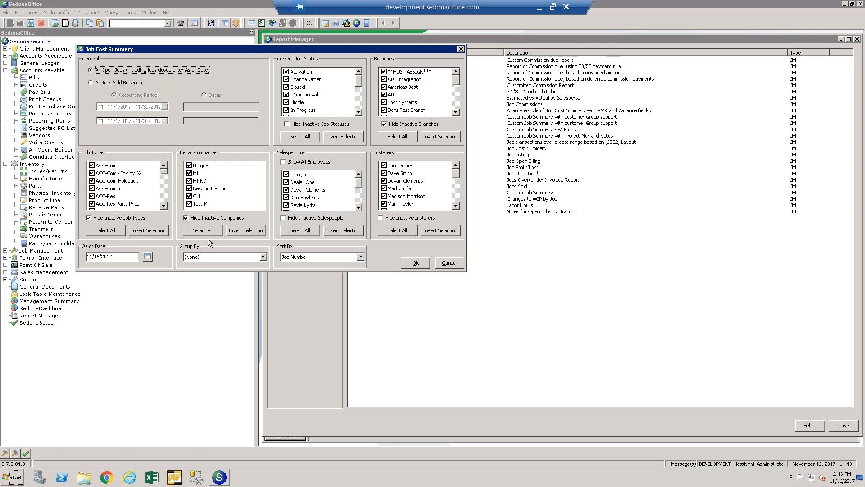
left_click(460, 49)
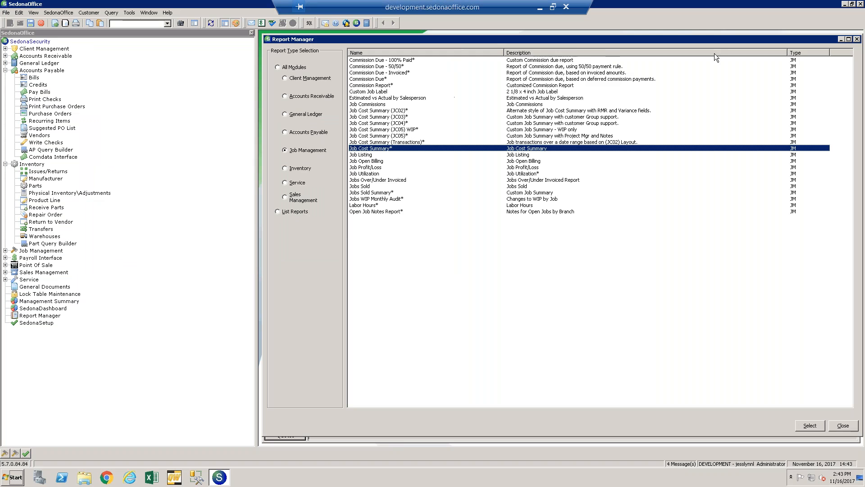
left_click(841, 39)
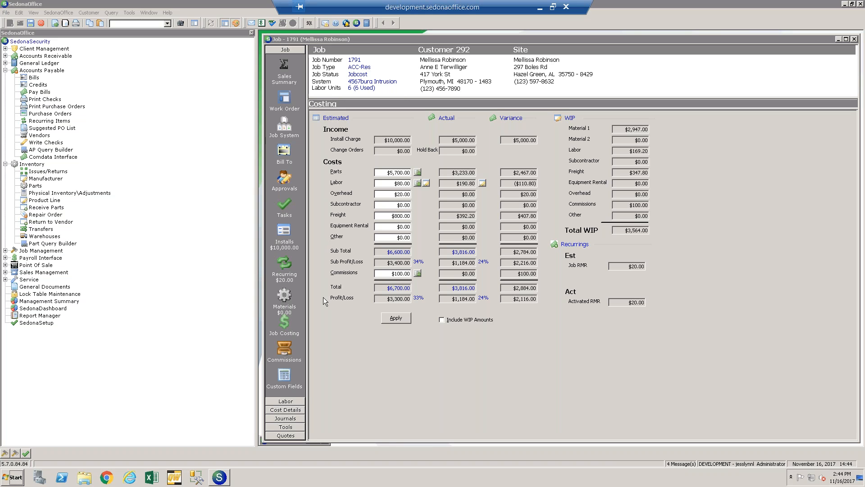
Examine the job's Issue/Return cost details, including the 1001FALS and Wire entries, and return to the job costing screen.
left_click(289, 411)
left_click(286, 168)
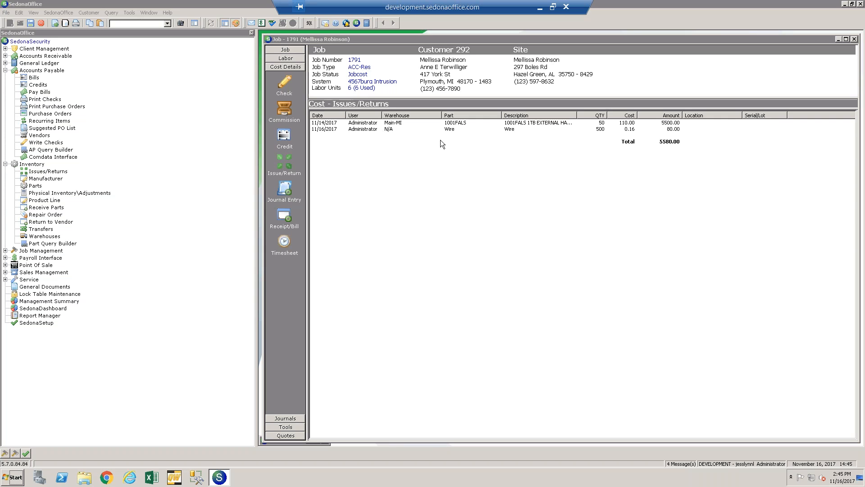
left_click(418, 128)
left_click(422, 121)
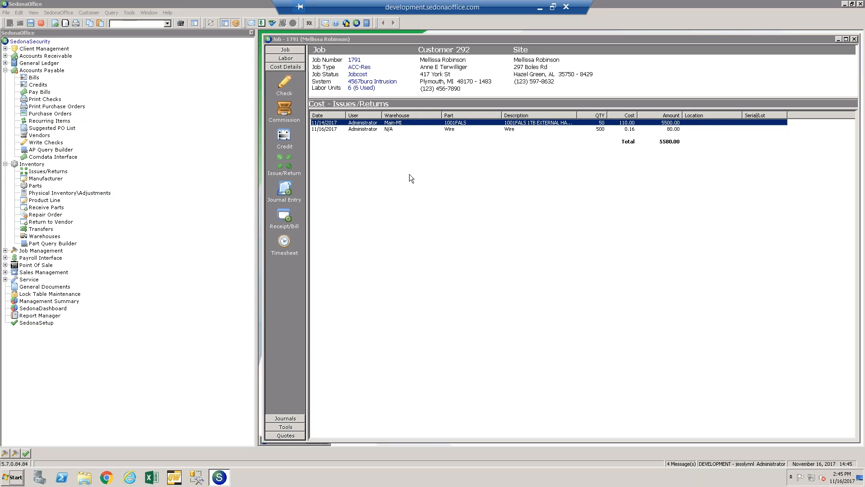
left_click(285, 49)
left_click(283, 322)
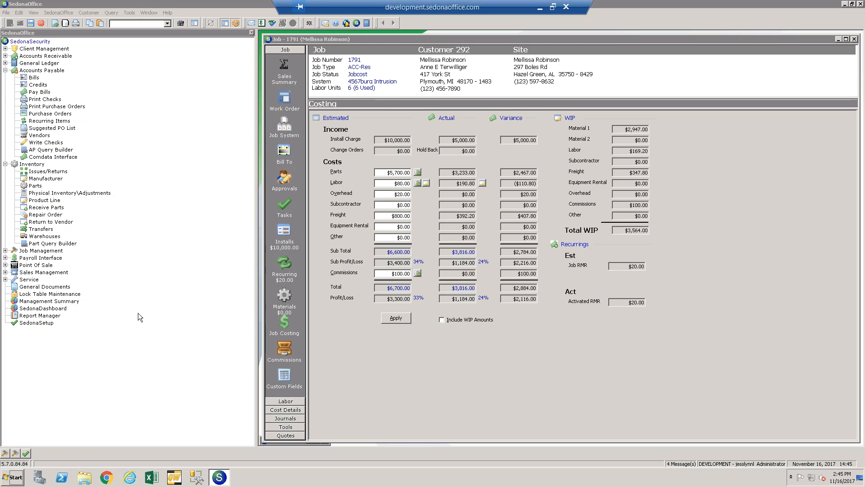
Recheck the standard Job Cost Summary report's criteria without running it, and bring the job's costing screen back to the front.
double_click(39, 316)
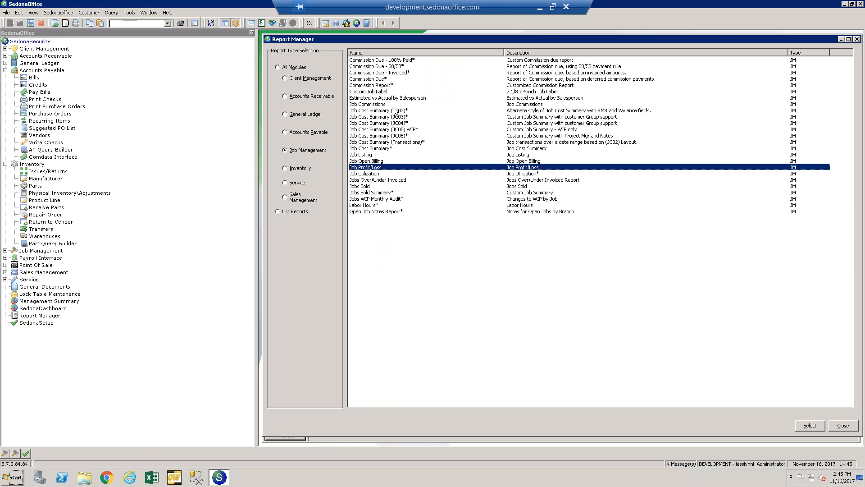
left_click(371, 148)
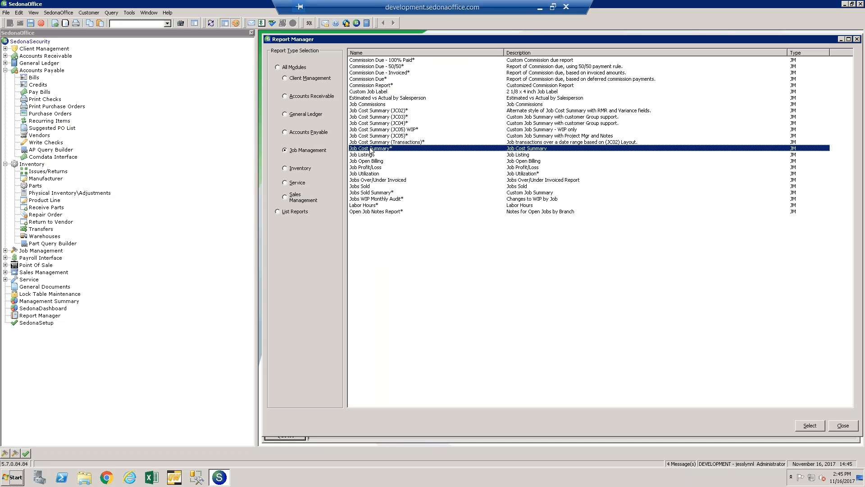
double_click(371, 149)
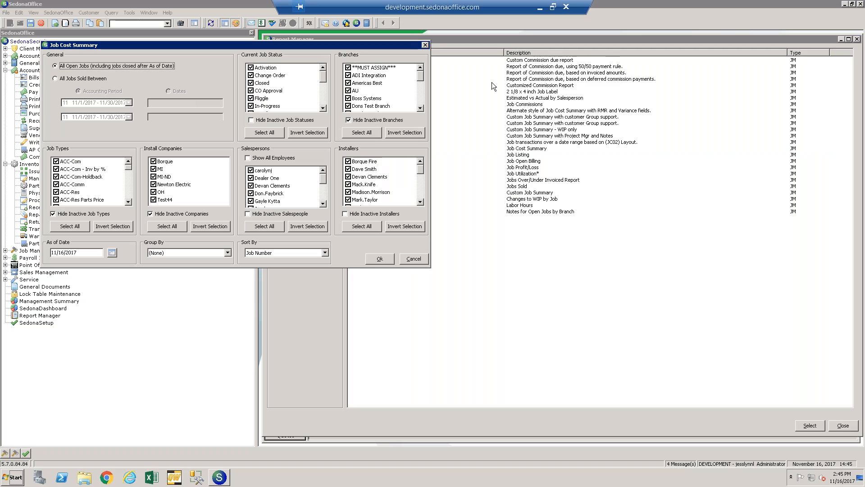
left_click(425, 44)
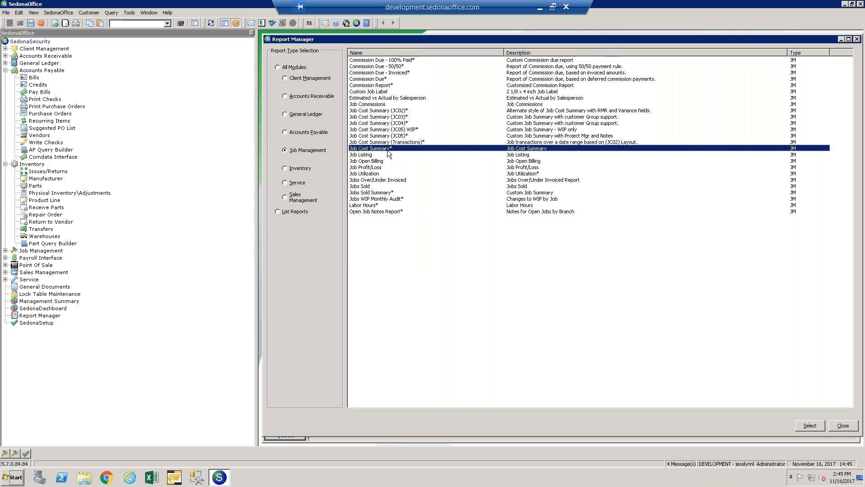
left_click(333, 437)
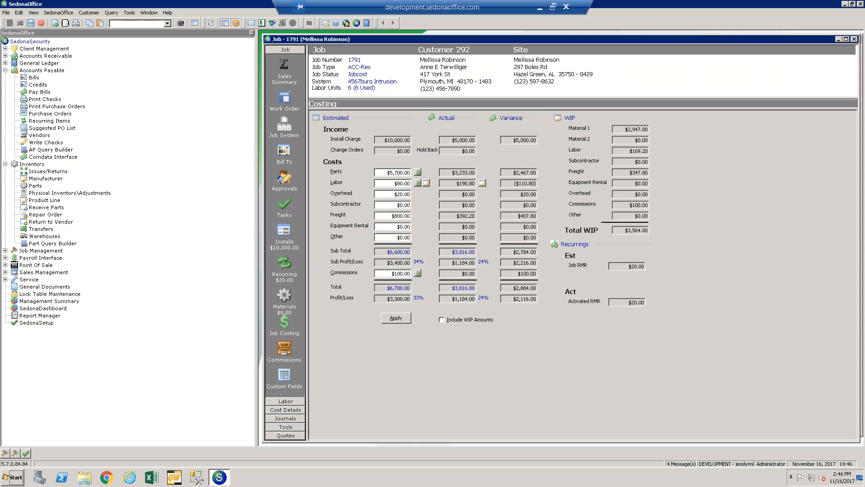
Preview the job ticket with Job Costing Summary, Job Costing Detail, User-defined Fields and System Information, and close the preview.
left_click(68, 23)
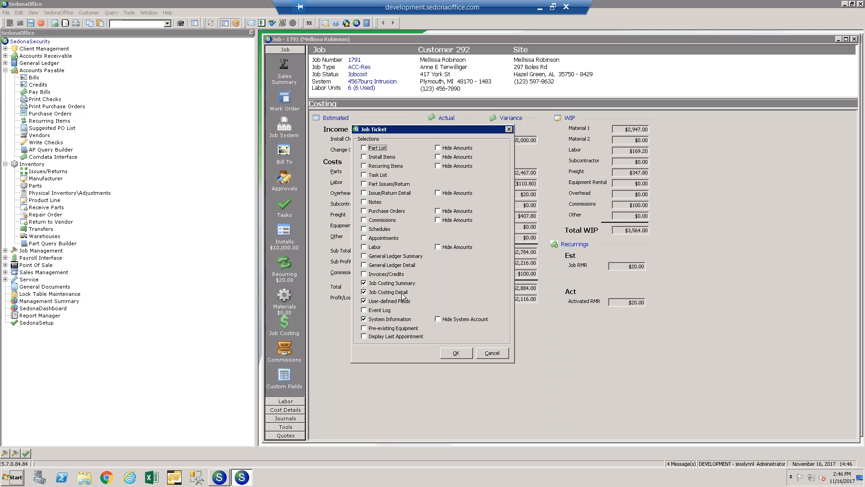
left_click(457, 353)
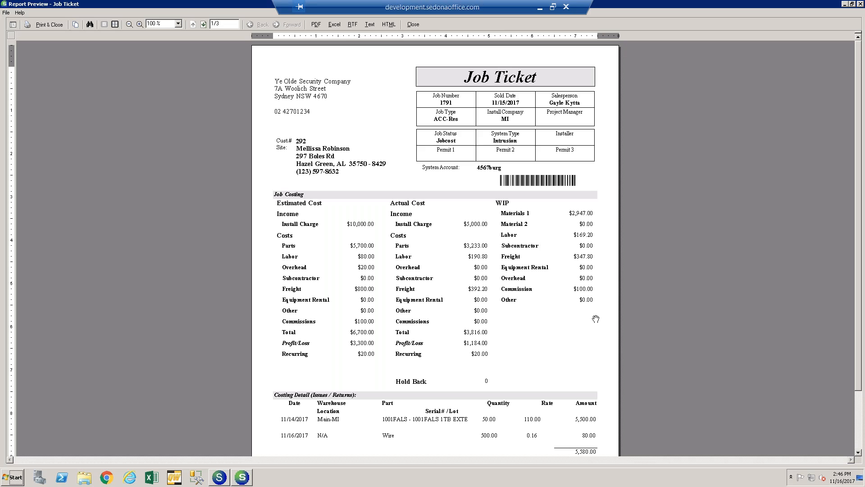
left_click(413, 25)
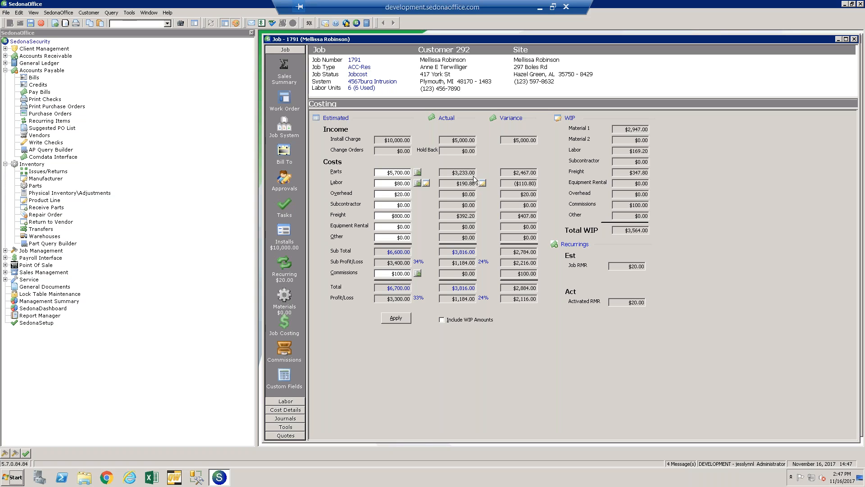
Highlight the actual Install Charge amount on the job's costing screen.
left_click_drag(450, 141, 487, 140)
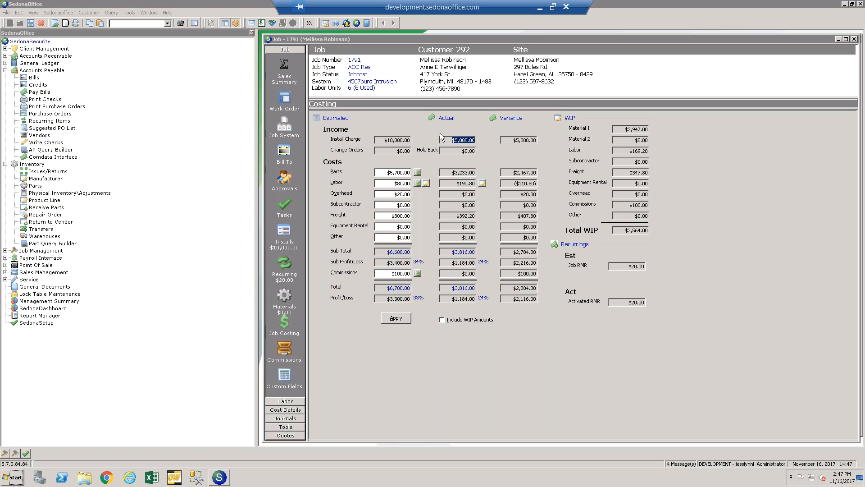
left_click(449, 142)
left_click_drag(442, 141, 491, 142)
Fill in a new job task entry with task Activate, job status Activation and phase code Phase 02, without saving it.
left_click(291, 209)
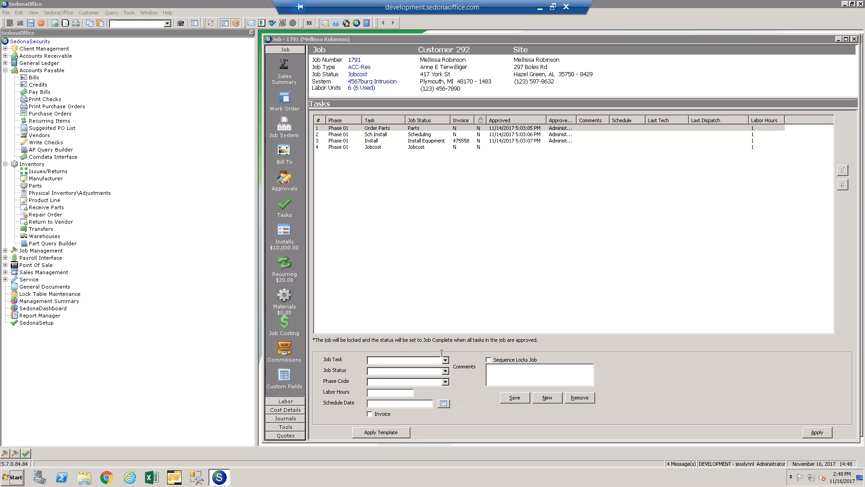
left_click(446, 360)
left_click(431, 381)
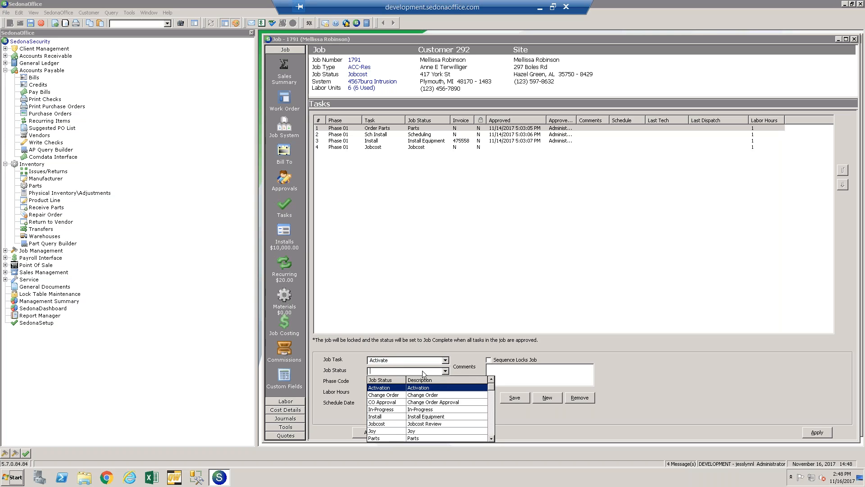
left_click(445, 371)
left_click(446, 381)
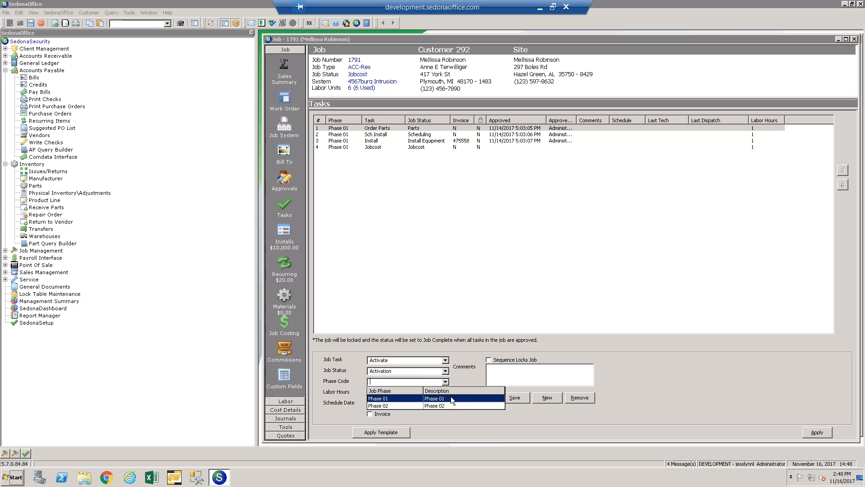
left_click(393, 405)
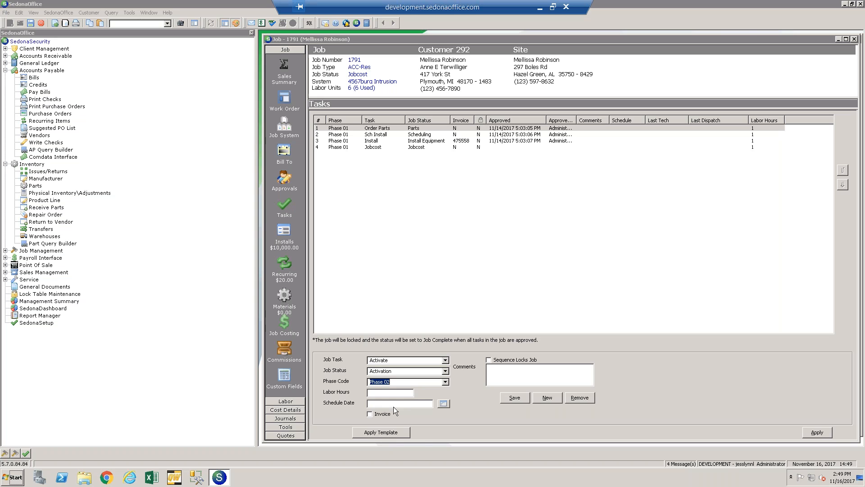
Change the phase of the Wire part in the job's materials list to Phase 02.
left_click(279, 296)
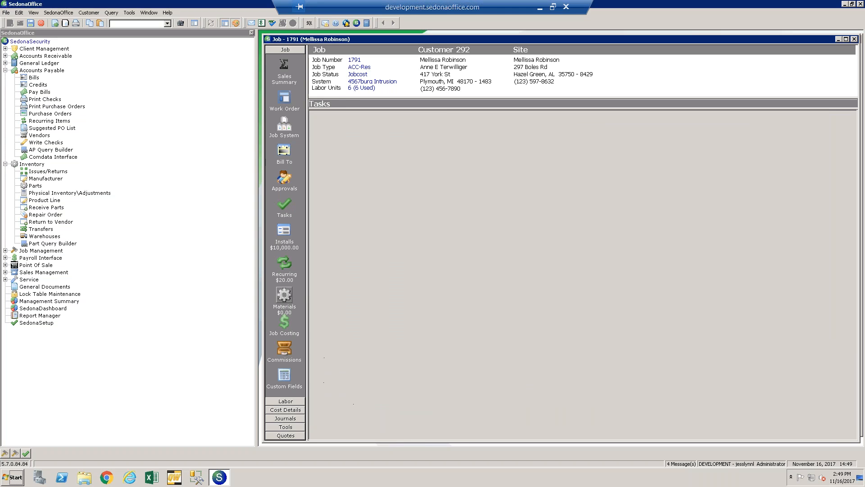
left_click(345, 162)
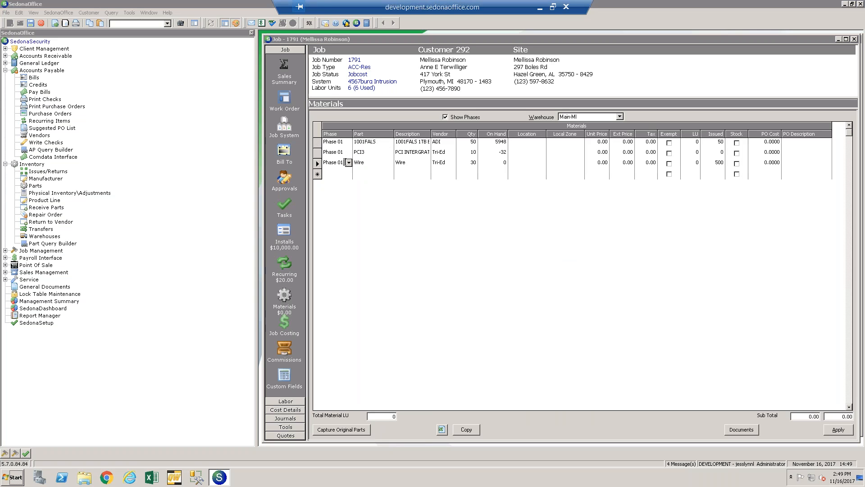
left_click(341, 142)
left_click(343, 162)
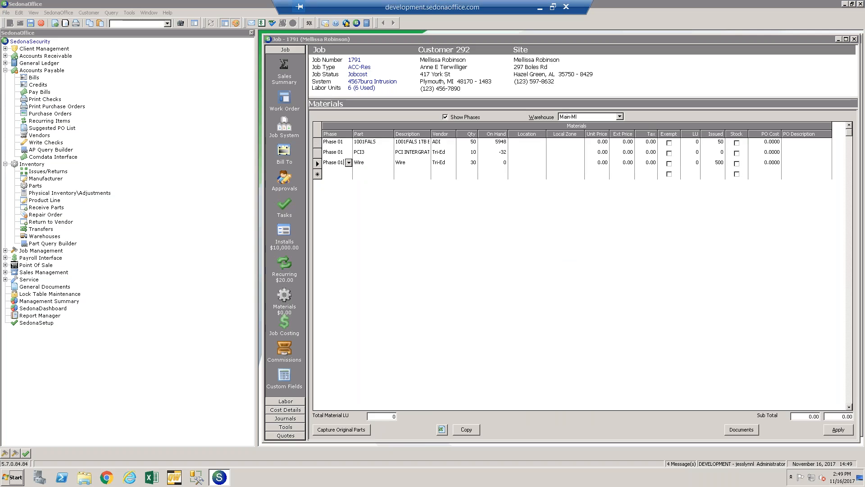
left_click(348, 163)
left_click(350, 188)
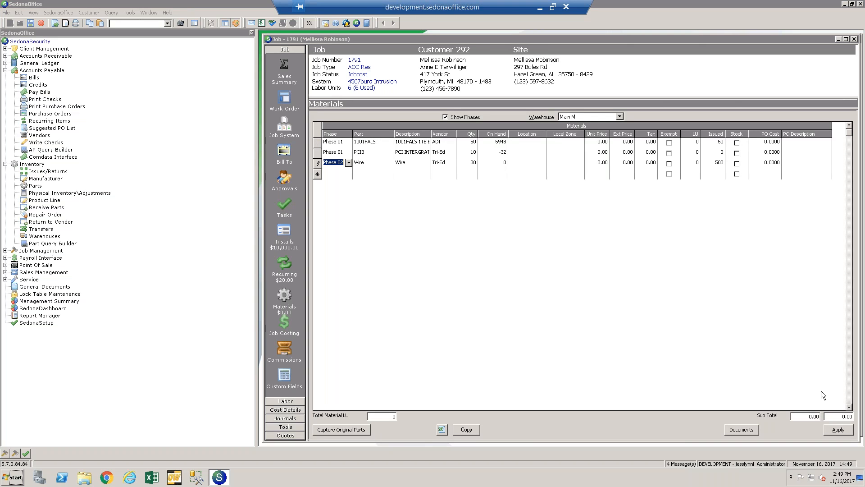
Leave the materials list without saving the Wire phase change and open the job's log.
left_click(287, 427)
left_click(288, 430)
left_click(513, 267)
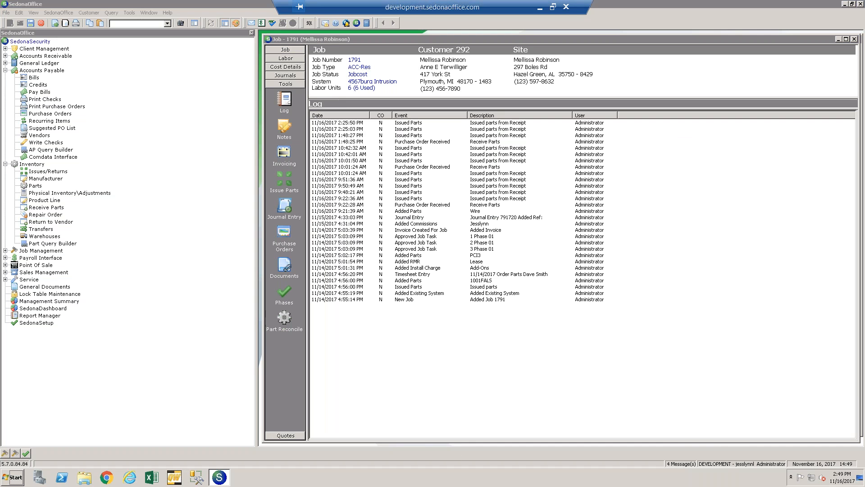
Start a part issue from warehouse Borque Fire, show the phase code choices, and leave the entry without saving it.
left_click(284, 180)
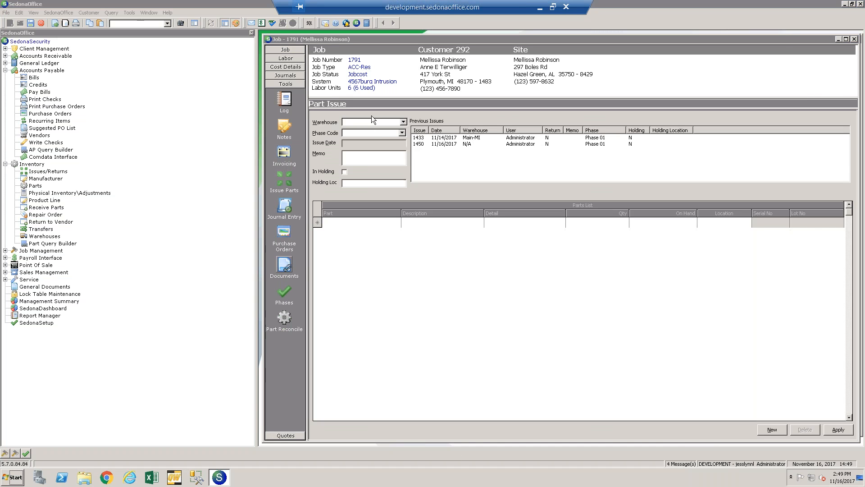
left_click(403, 121)
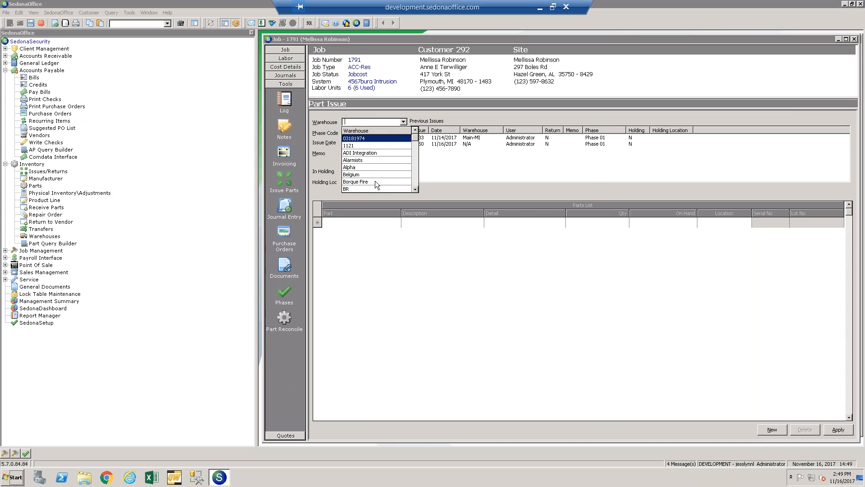
left_click(378, 182)
left_click(402, 132)
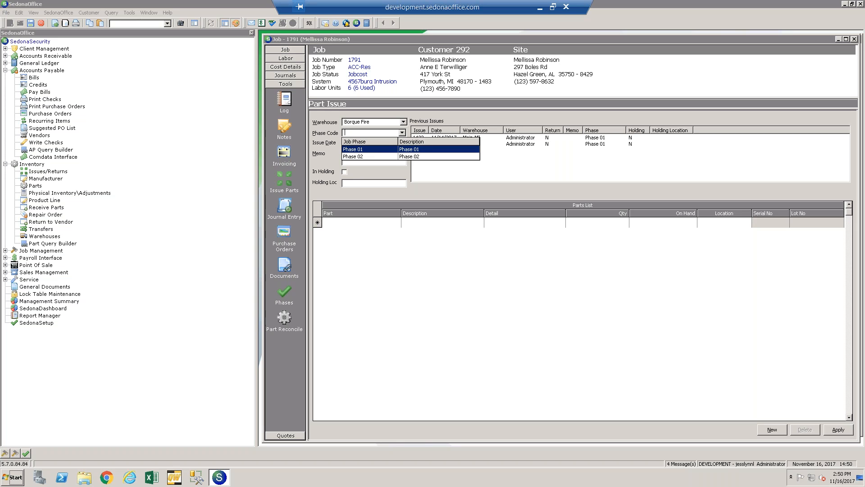
left_click(304, 49)
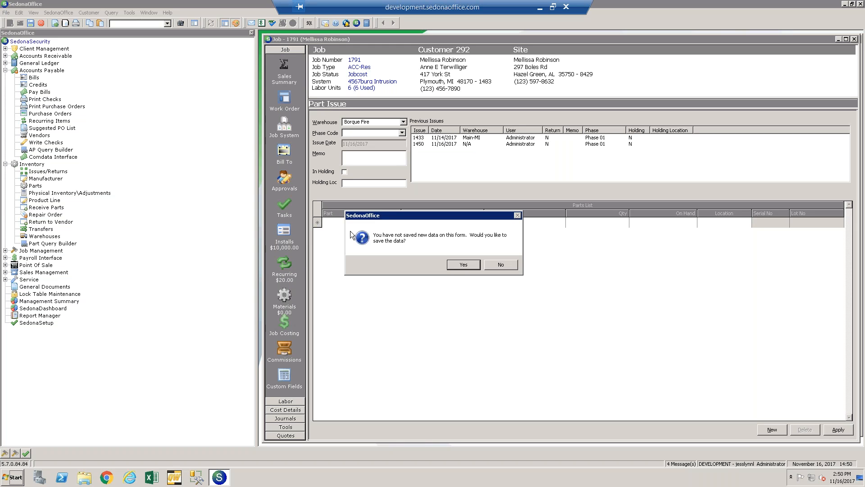
left_click(501, 266)
Open the job's installs and select the Add-Ons item to show its phase code.
left_click(283, 234)
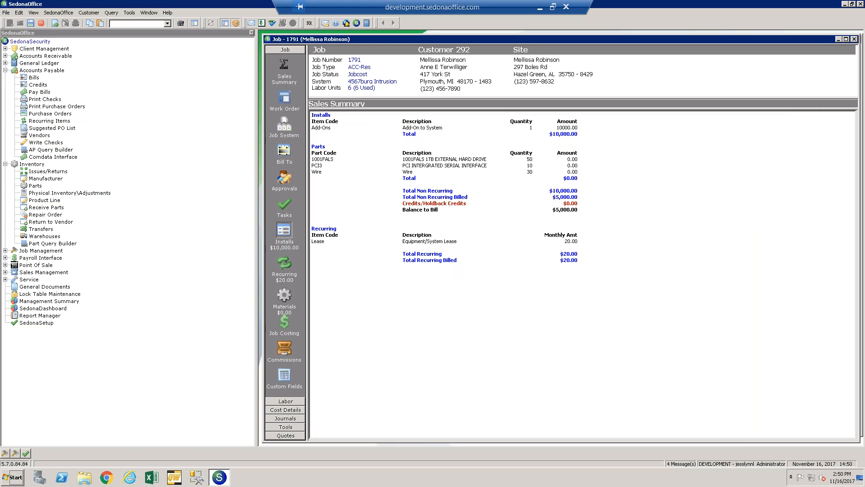
left_click(489, 127)
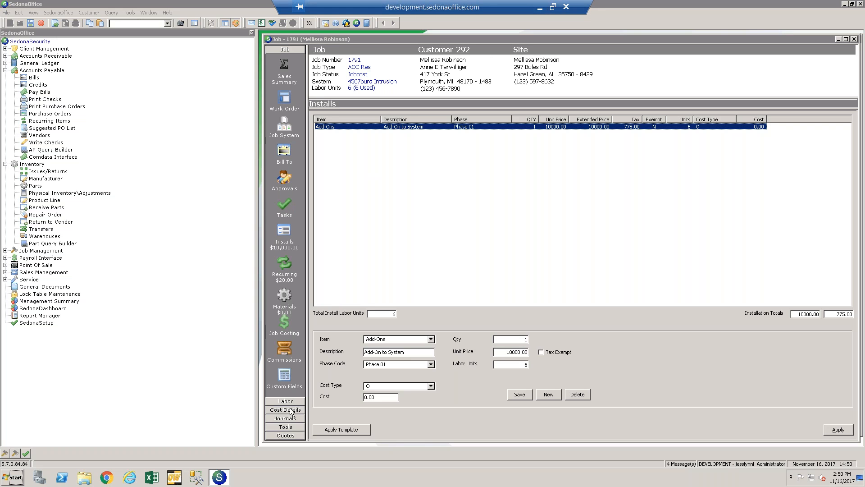
Switch to the PowerPoint presentation, show the Reports slide, and highlight the Job Cost Summary (JC05) paragraph.
left_click(541, 8)
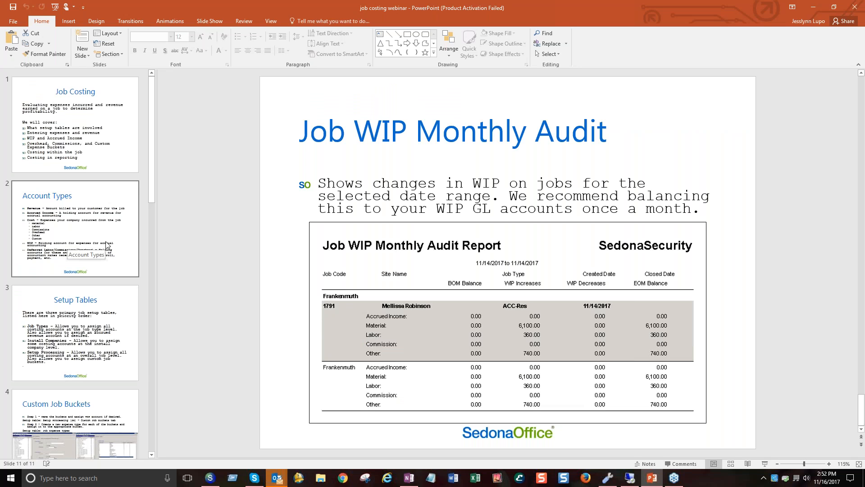
scroll(107, 246, "down", 10)
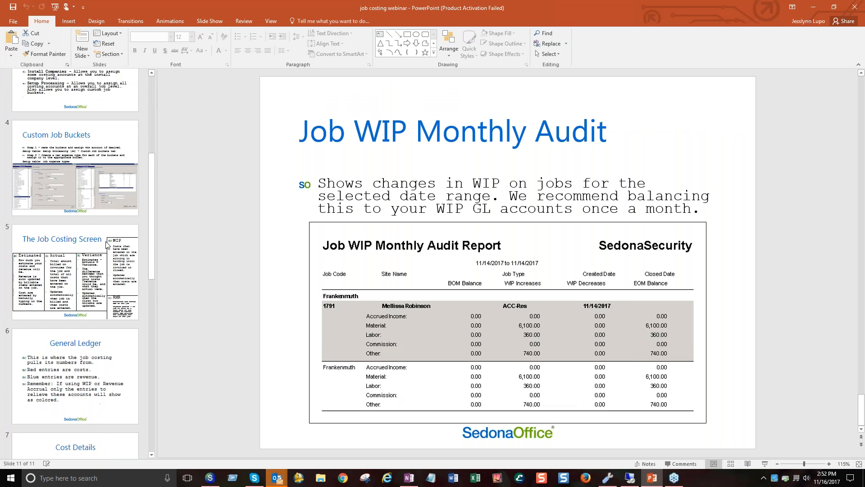
scroll(97, 287, "down", 1)
left_click(93, 320)
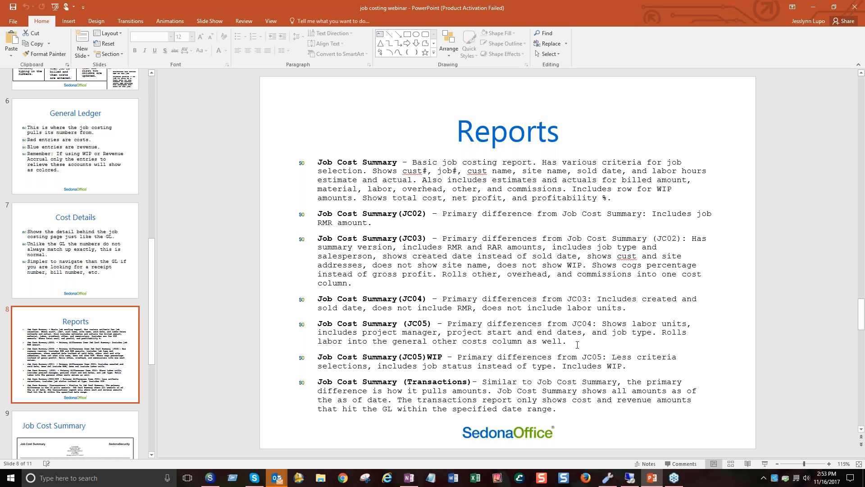
left_click_drag(569, 340, 331, 325)
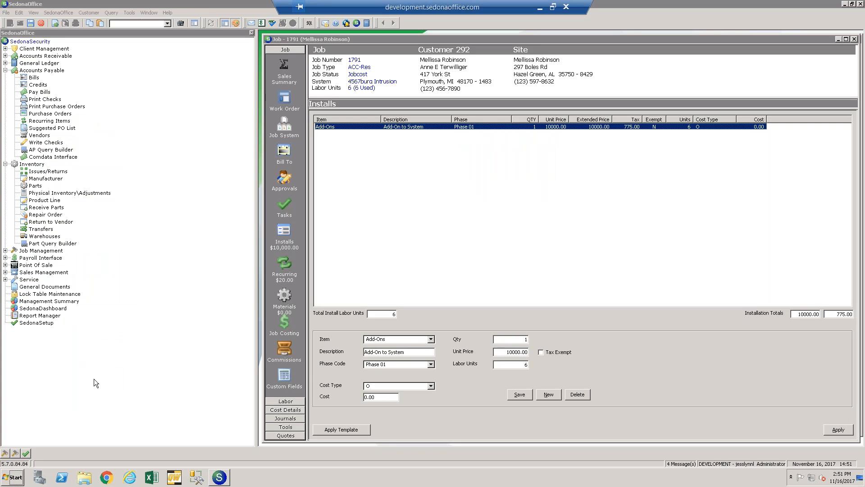
Open the criteria of the Job Cost Summary (JC05) report, look through the project manager list, and close the criteria without running it.
left_click(45, 316)
double_click(395, 135)
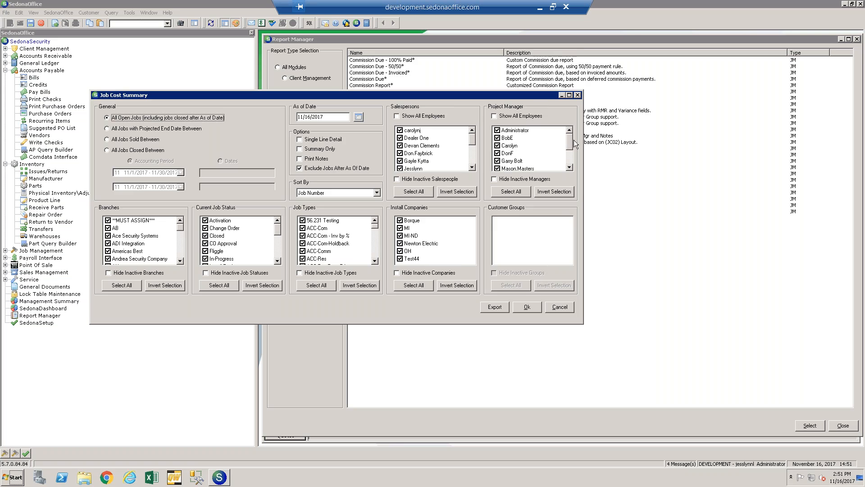
mouse_move(572, 141)
left_mouse_down()
mouse_move(571, 165)
mouse_move(573, 130)
left_mouse_up()
left_click(577, 95)
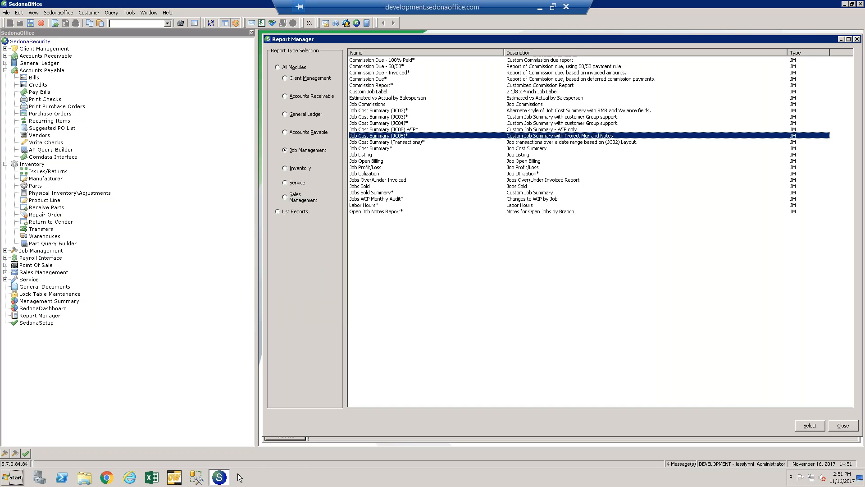
Return to the PowerPoint presentation and highlight the Job Cost Summary (JC05) WIP paragraph on the Reports slide.
left_click(540, 9)
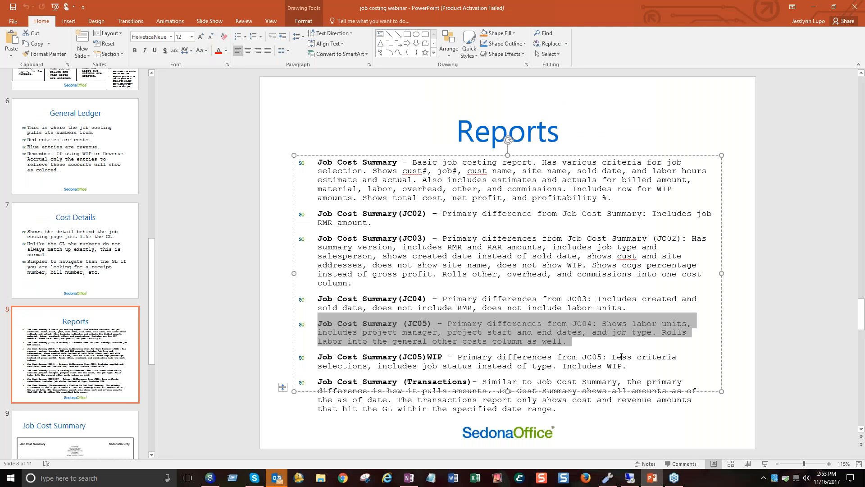
left_click(650, 366)
left_click_drag(650, 366, 440, 357)
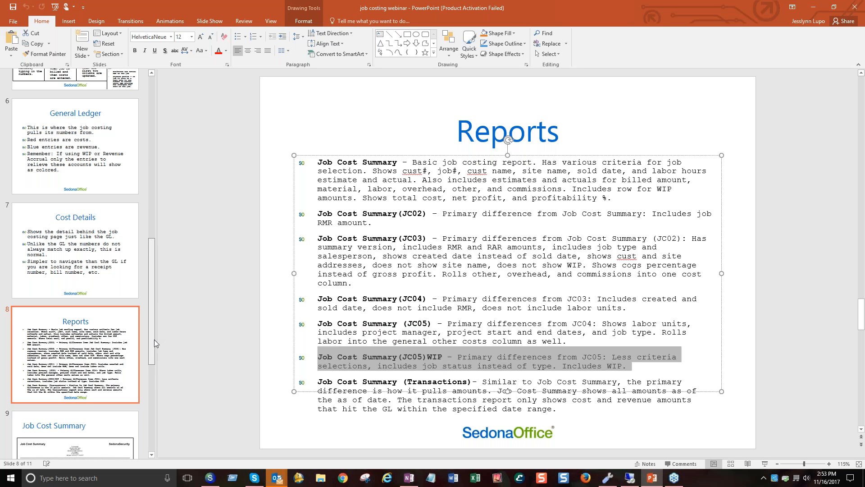
Show the Reports Continued slide and select its Utilization Report picture.
left_click_drag(153, 326, 153, 380)
left_click(88, 418)
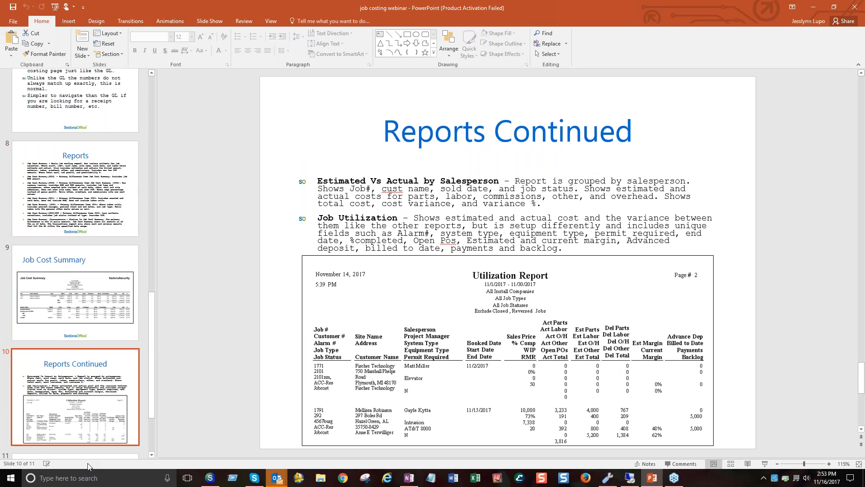
left_click(444, 341)
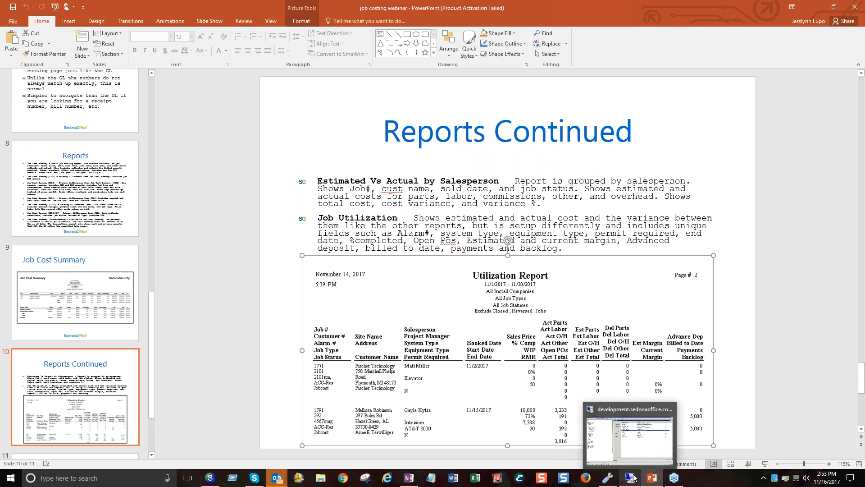
Switch back to SedonaOffice, bring up job 1791, and select the Install task in its task list.
left_click(638, 450)
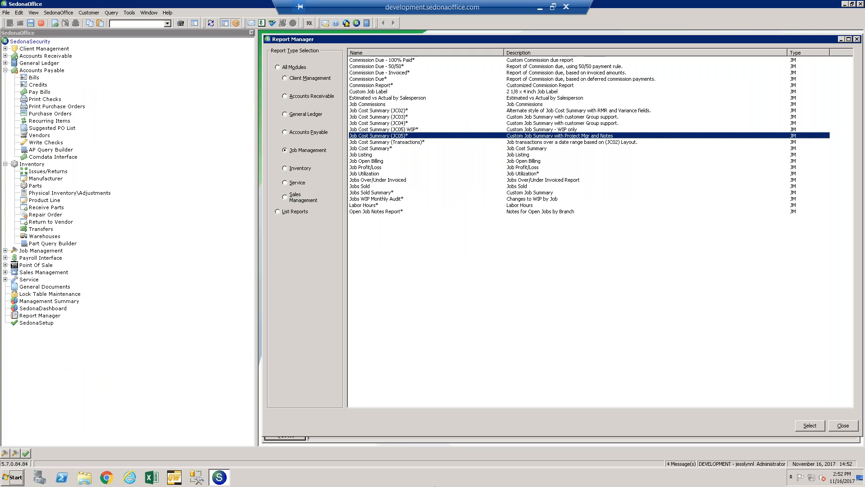
left_click(372, 442)
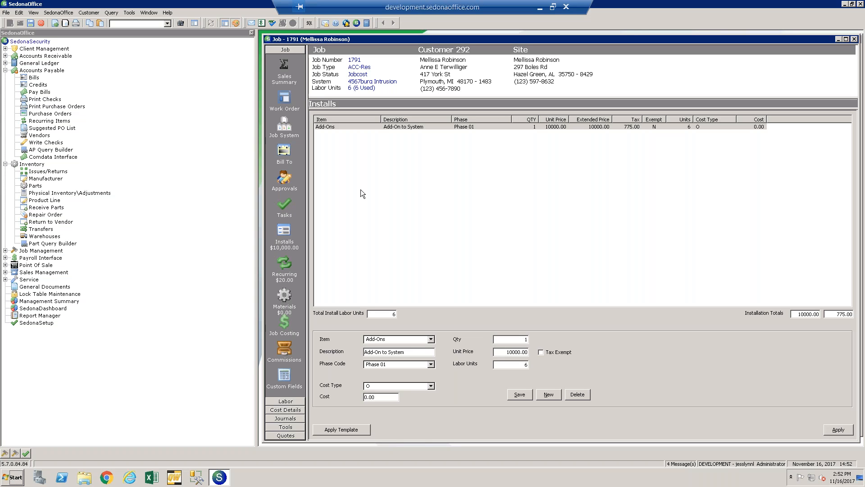
left_click(285, 206)
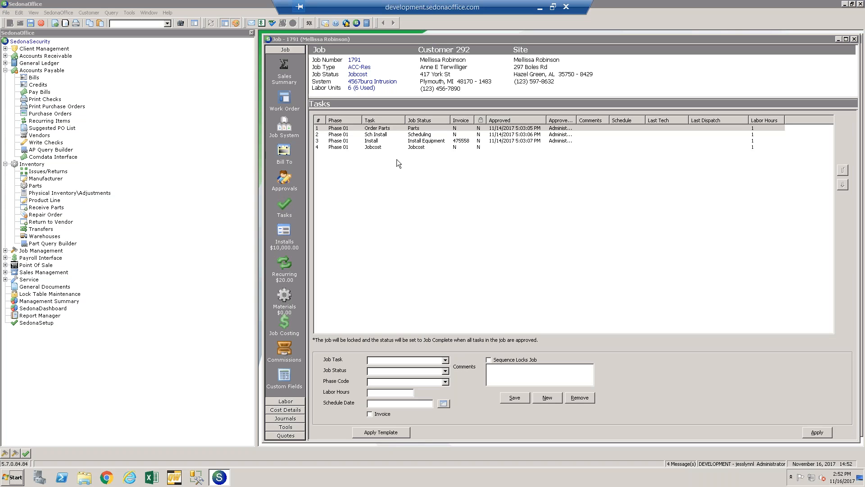
left_click(385, 140)
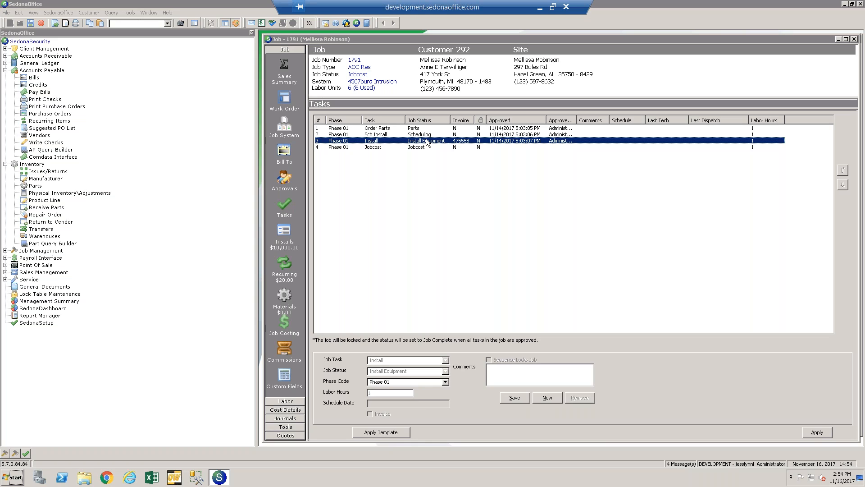
Review the job's schedule, appointments, time sheets and payroll timesheet entries, and open its part reconcile list.
left_click(297, 401)
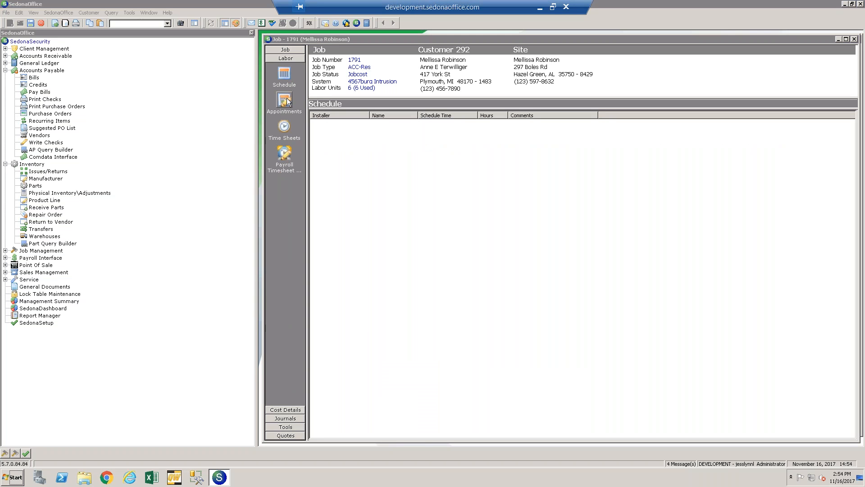
left_click(285, 128)
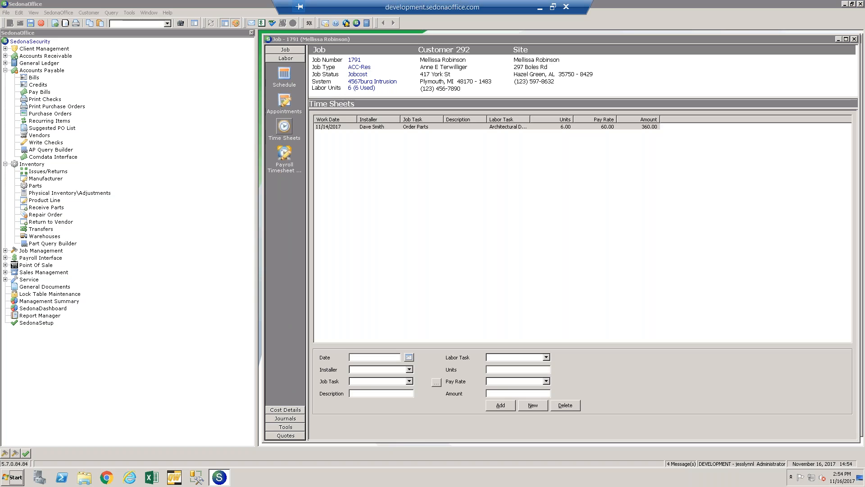
left_click(296, 109)
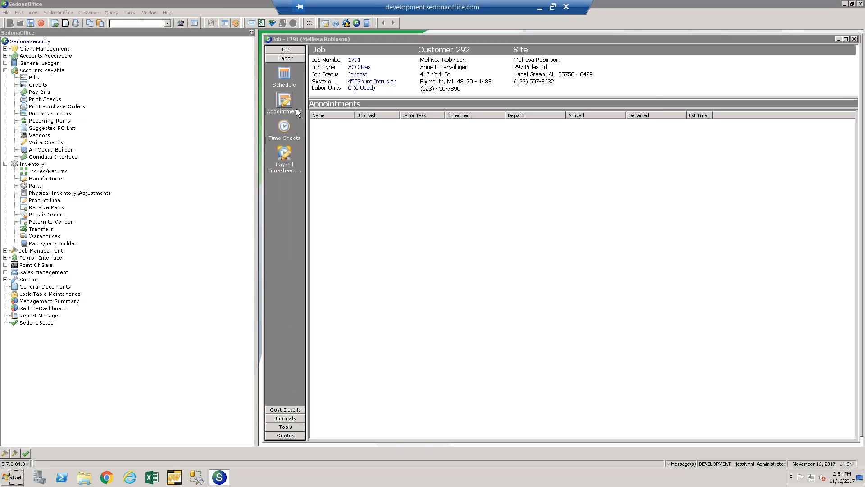
left_click(284, 127)
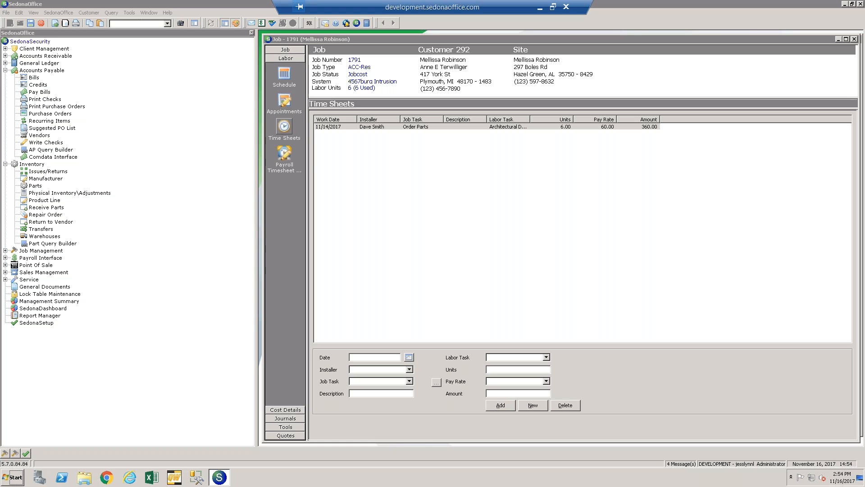
left_click(276, 154)
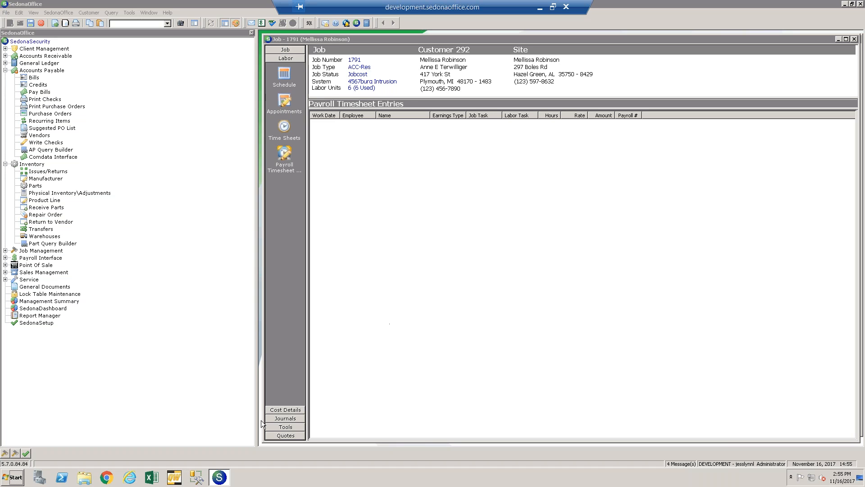
left_click(275, 428)
left_click(284, 318)
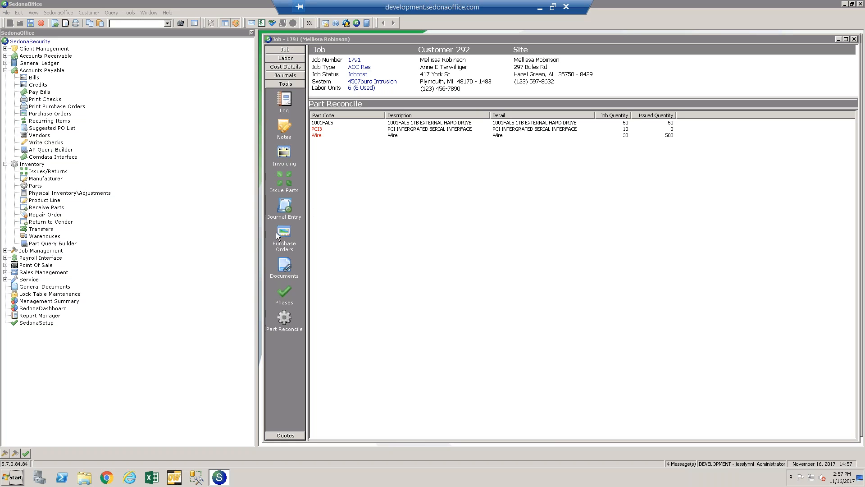
Open the criteria of the basic Job Cost Summary report from Report Manager and close them without running the report.
left_click(58, 317)
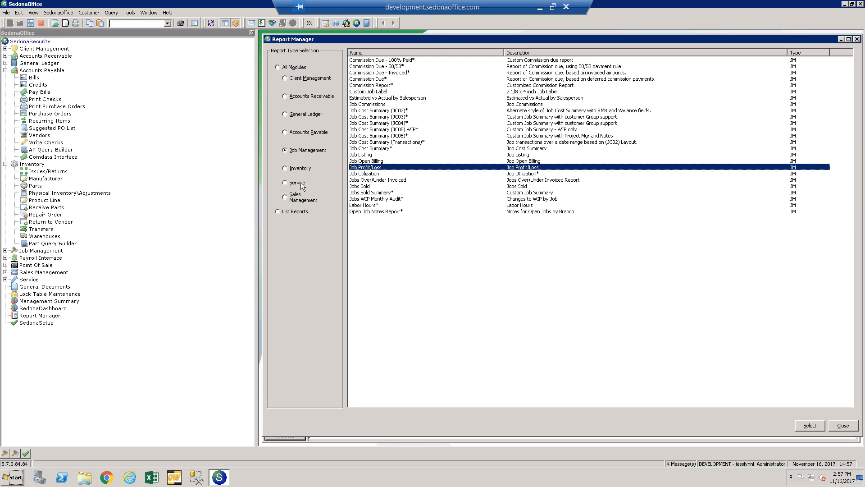
left_click(376, 149)
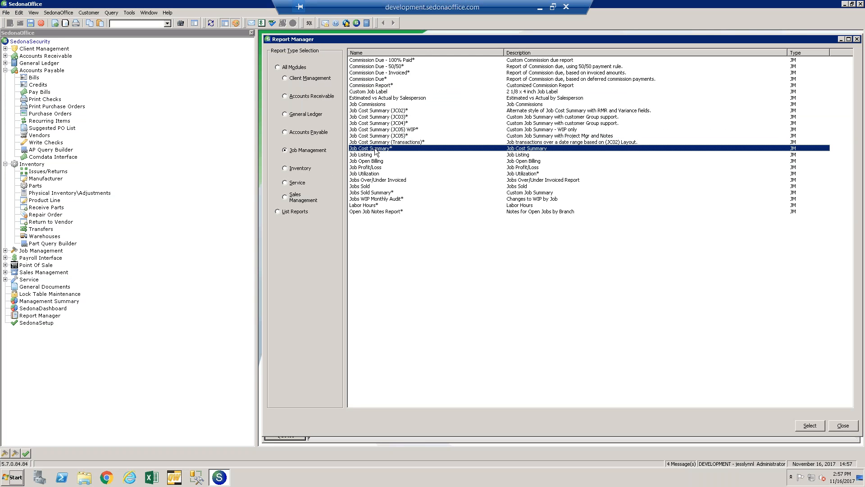
double_click(375, 149)
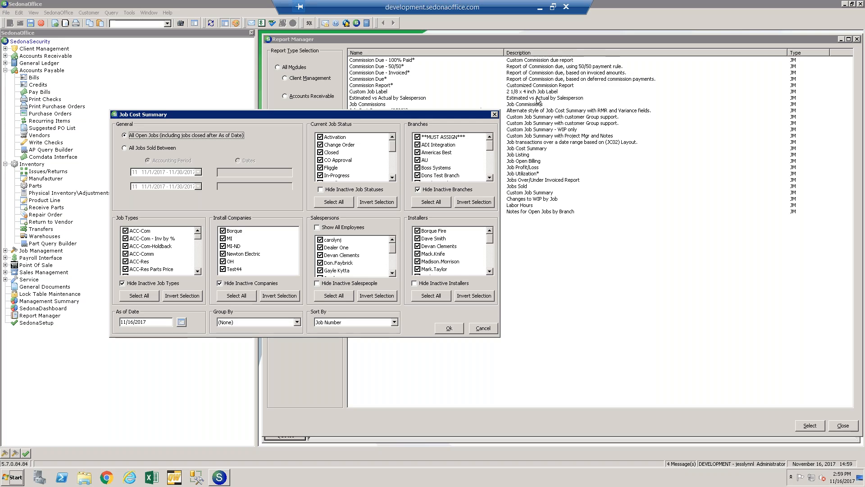
left_click(495, 114)
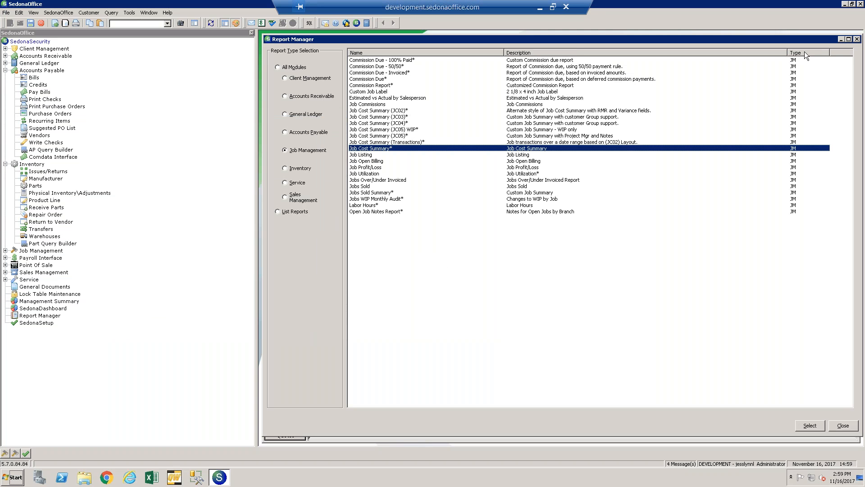
Put Report Manager away and open the costing screen of job 1791.
left_click(841, 39)
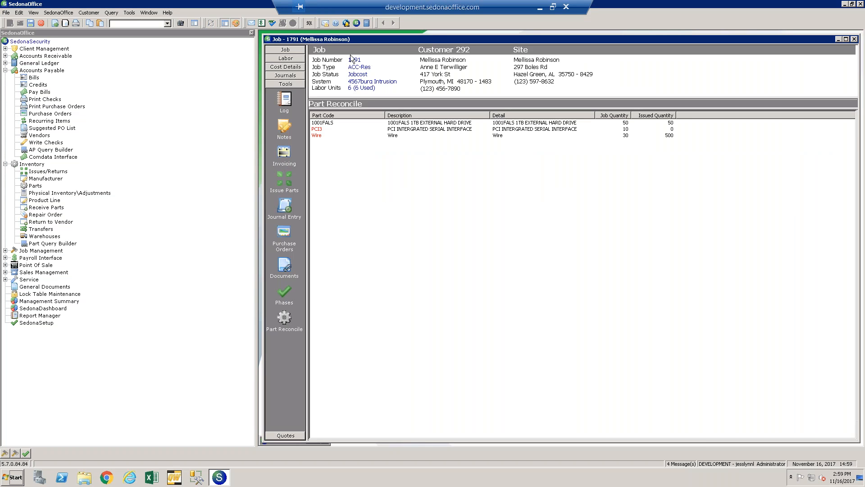
left_click(280, 51)
left_click(288, 333)
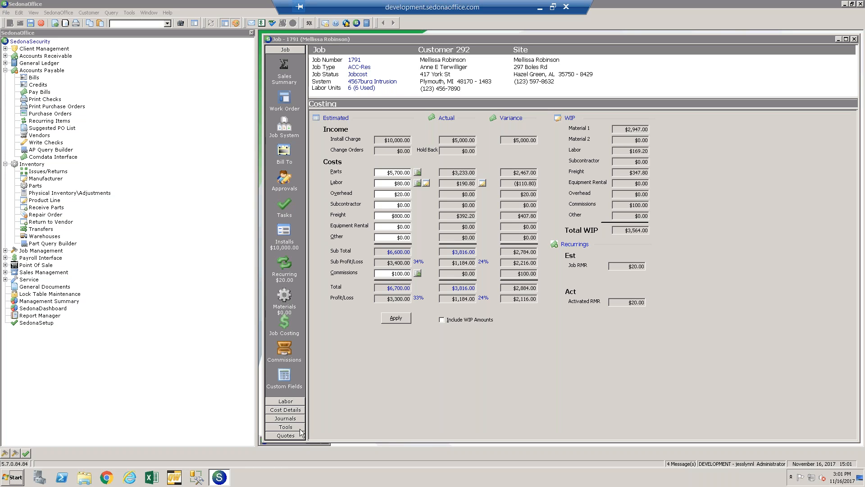
Open the job's 11/14/2017 part issue from warehouse Main-MI and mark it Return to Stock, without applying it.
left_click(286, 426)
left_click(295, 190)
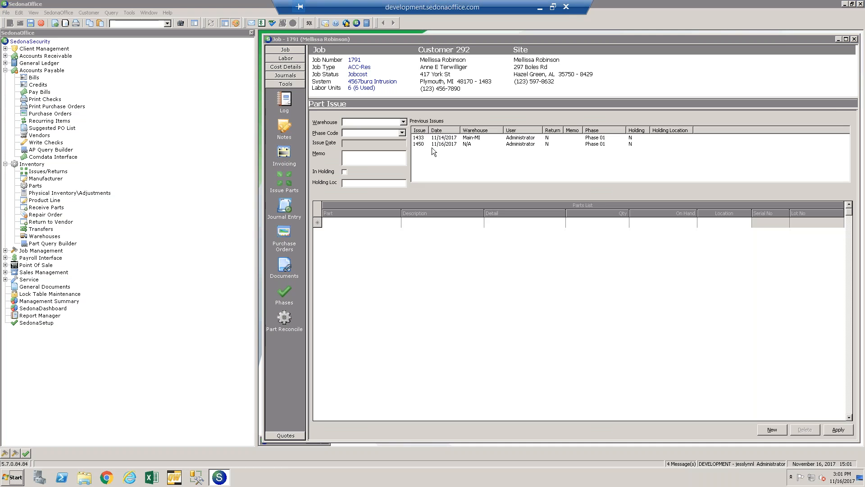
double_click(472, 140)
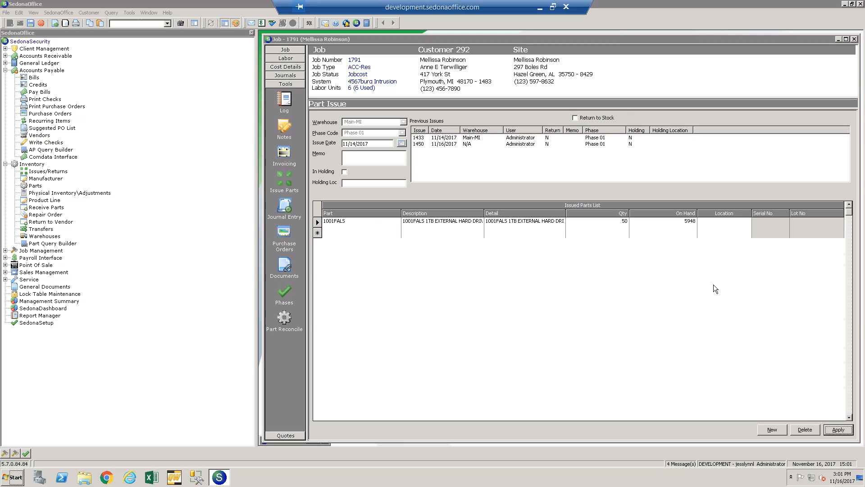
left_click(593, 118)
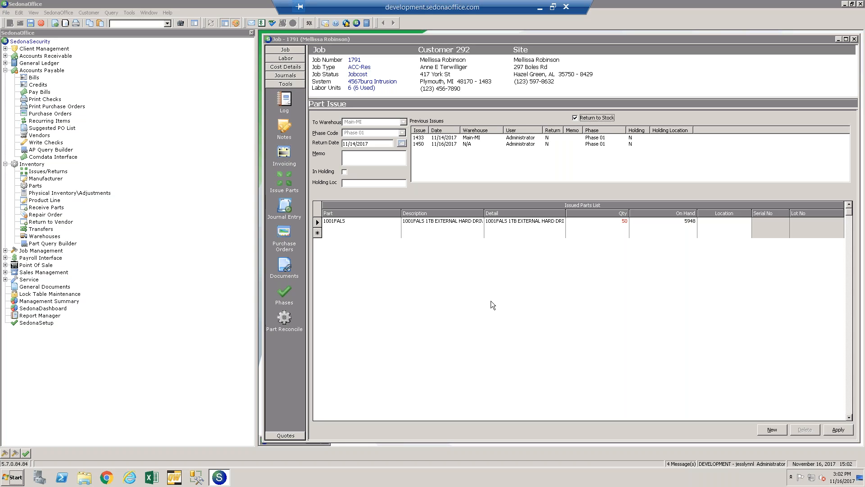
Reopen the job's costing screen and compare the actual costs with and without WIP, leaving Include WIP Amounts turned on.
left_click(285, 49)
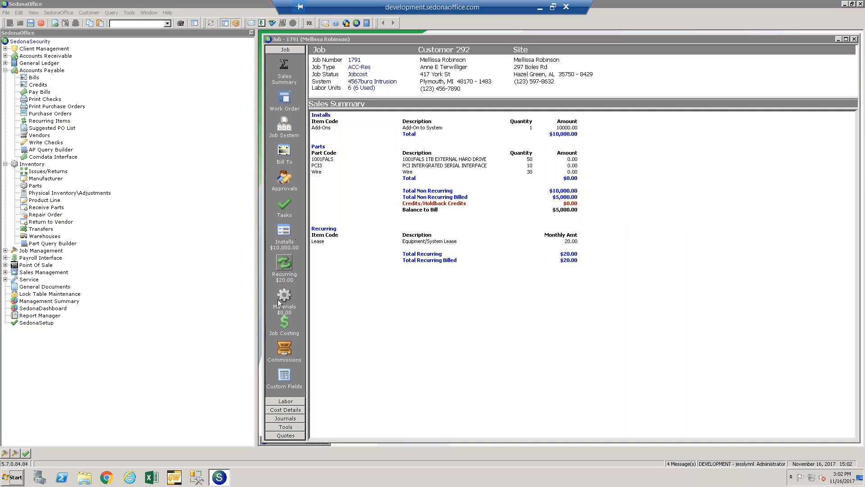
left_click(277, 327)
left_click(455, 320)
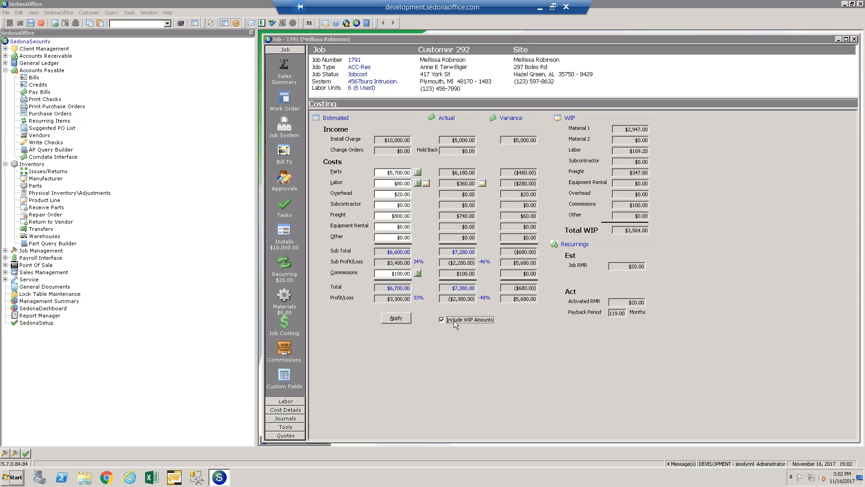
left_click(453, 320)
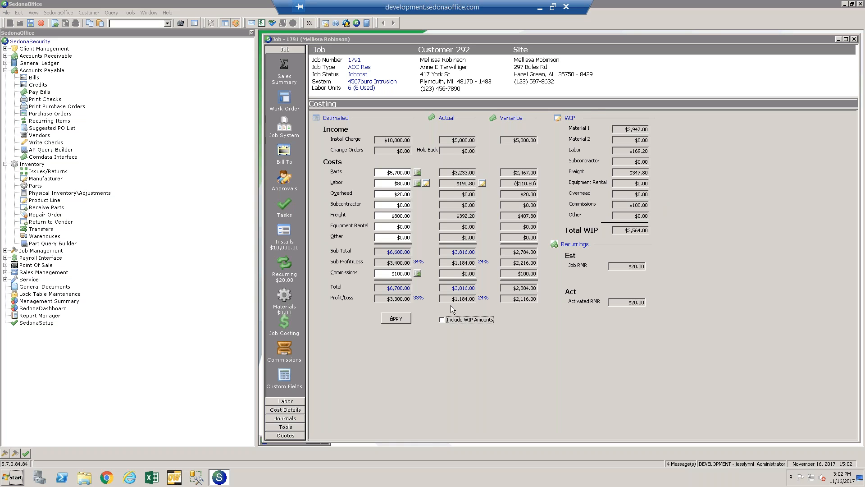
left_click(469, 321)
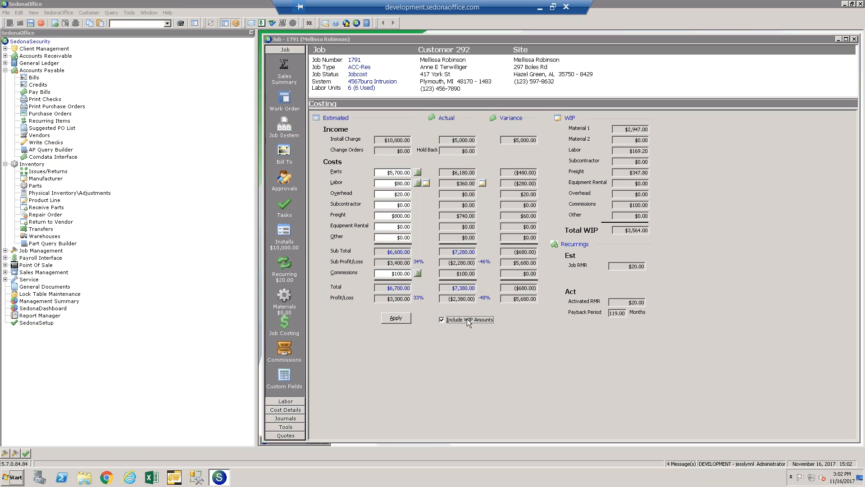